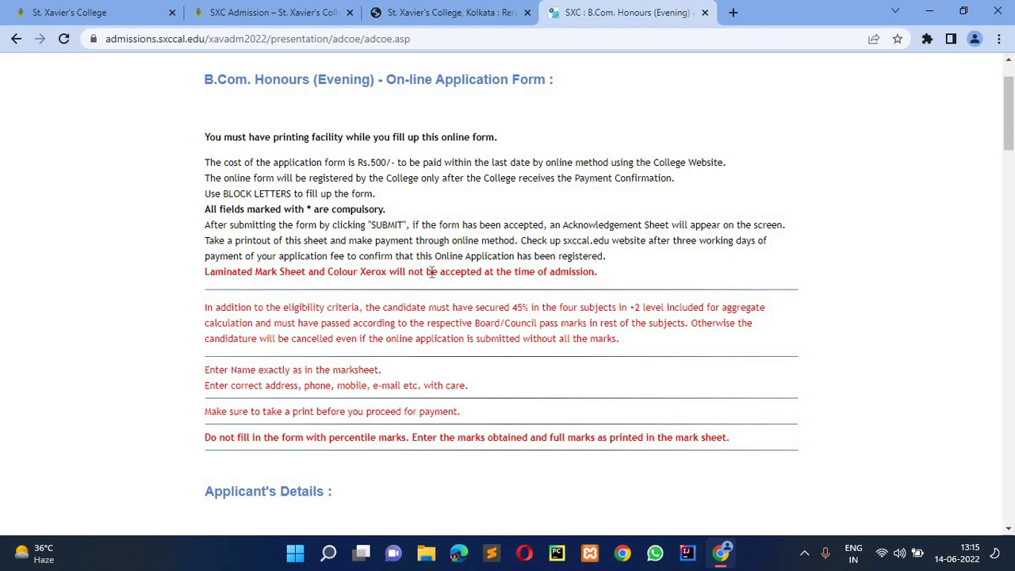
drag(431, 271, 525, 271)
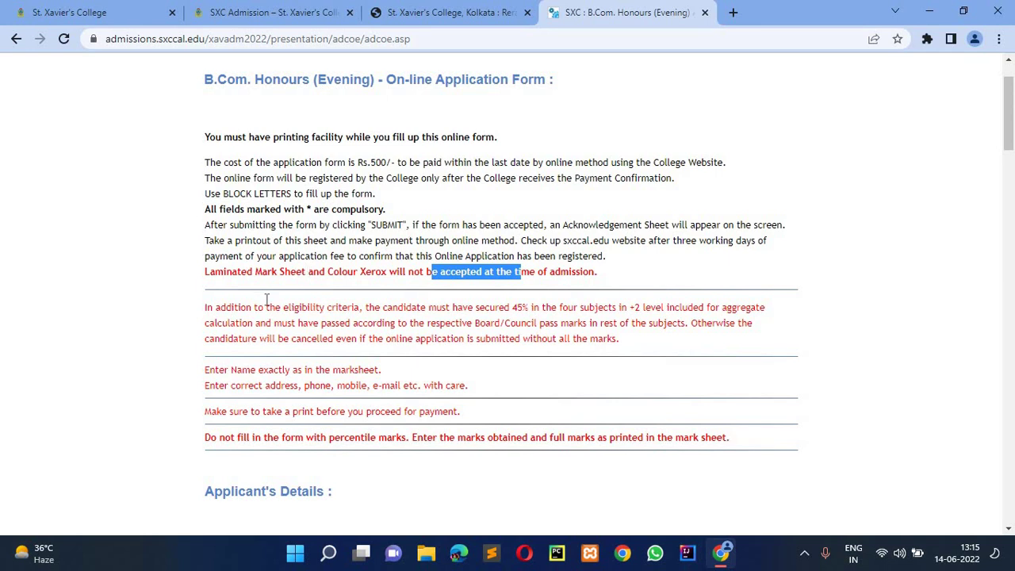
scroll(267, 298, down, 3)
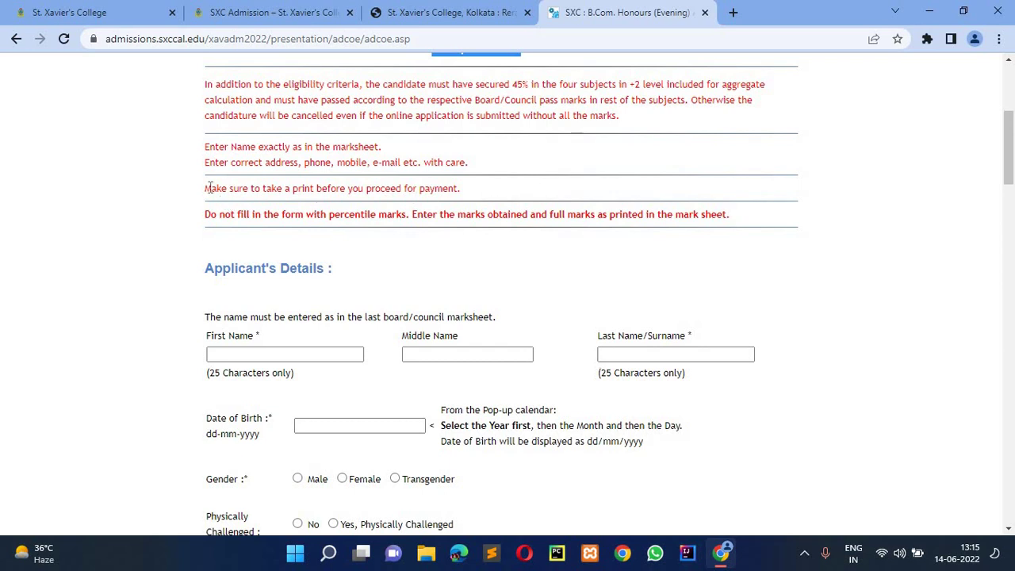
drag(418, 188, 462, 188)
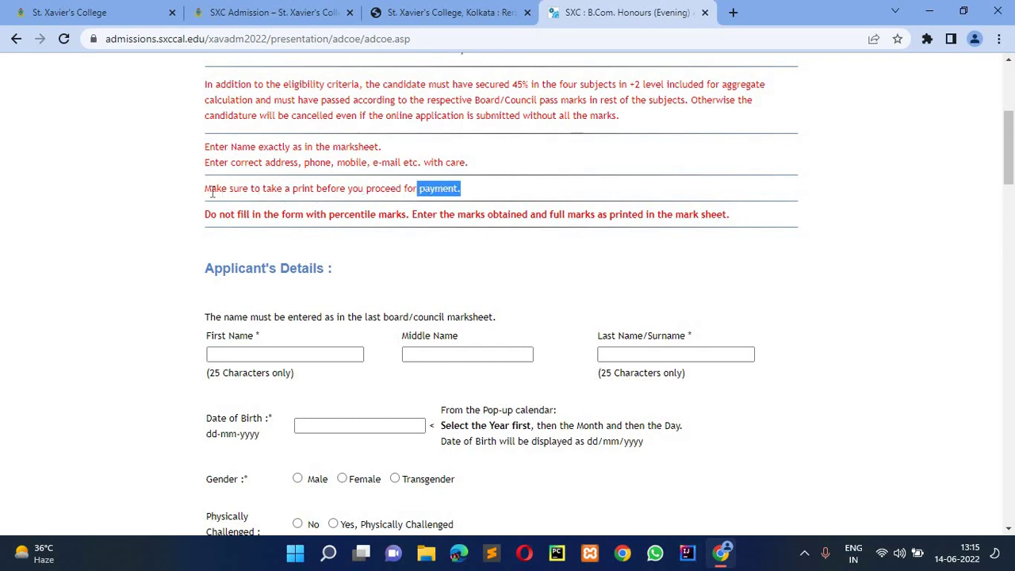
drag(212, 192, 210, 190)
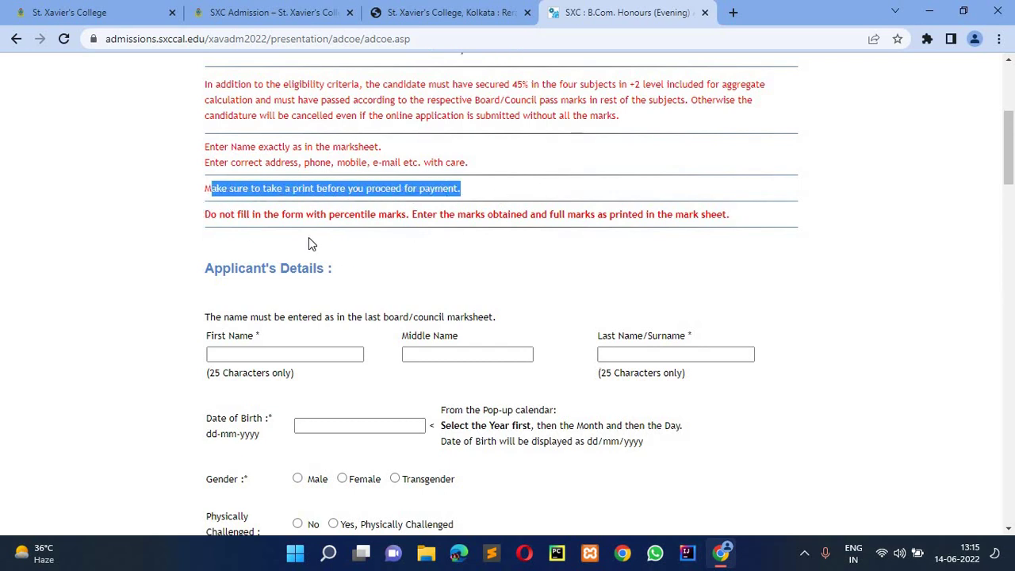
scroll(290, 241, down, 1)
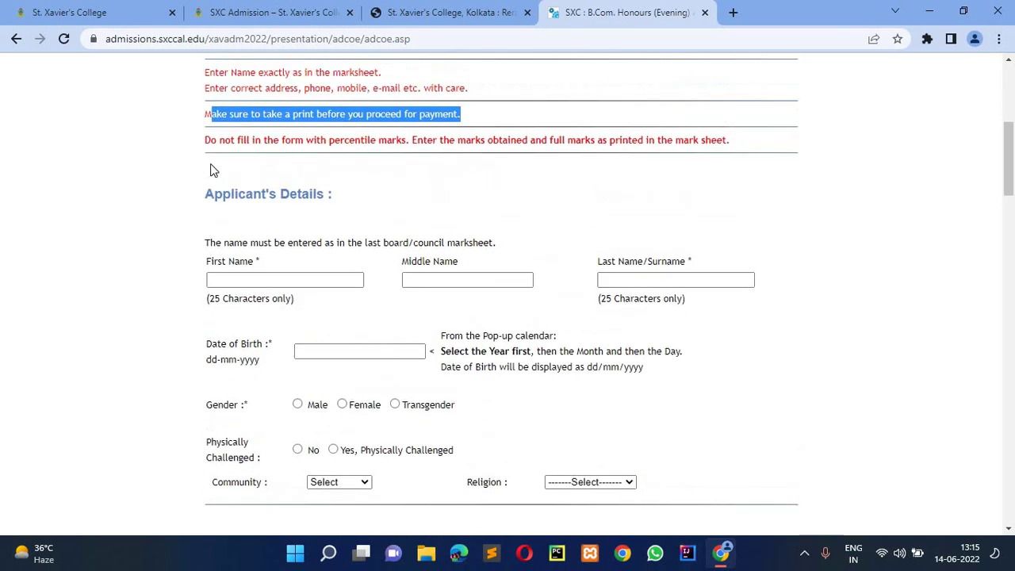
drag(202, 140, 550, 153)
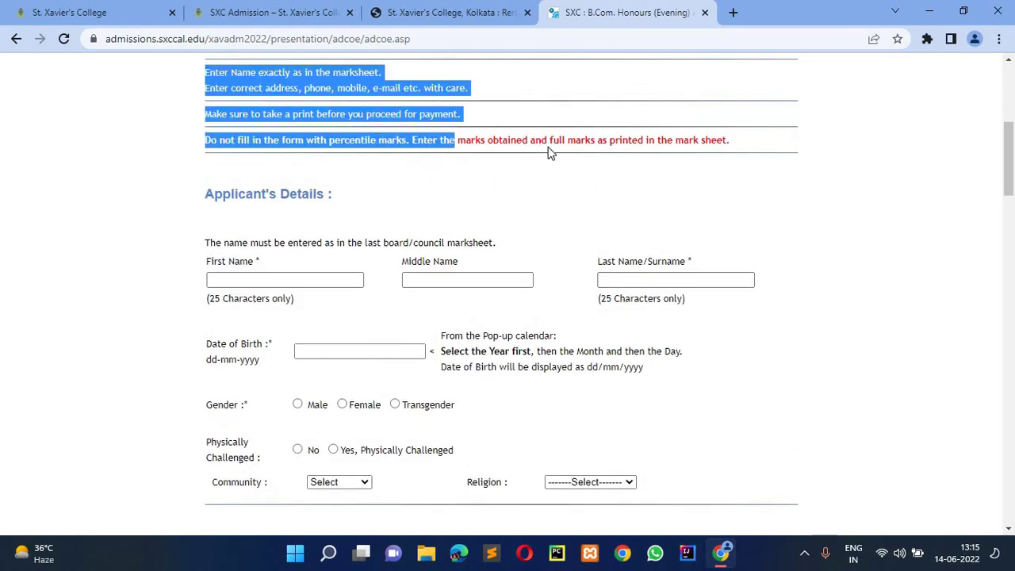
click(549, 153)
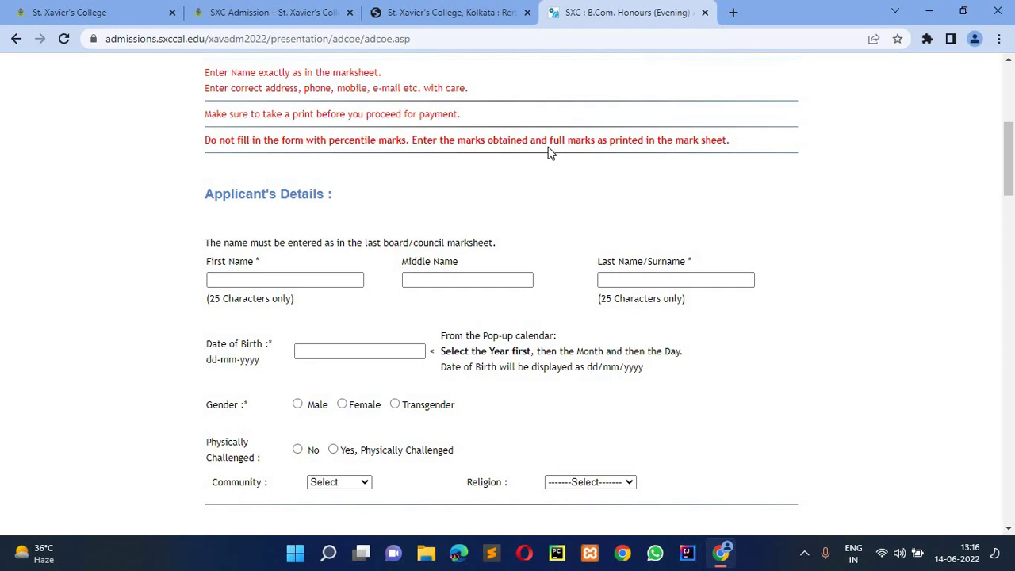
- Enter the applicant's first, middle and last names
click(282, 282)
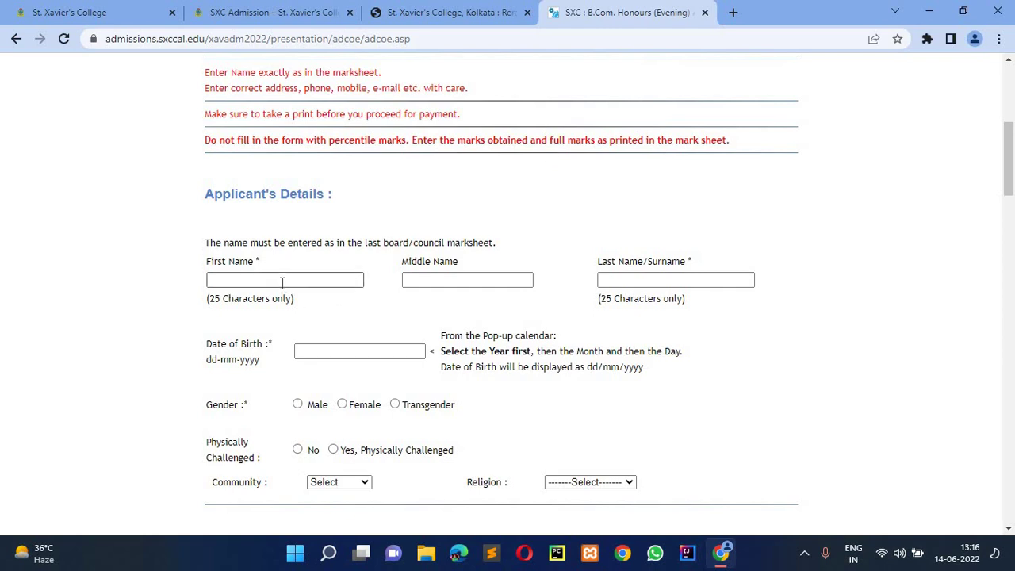
click(283, 282)
text(DADAF)
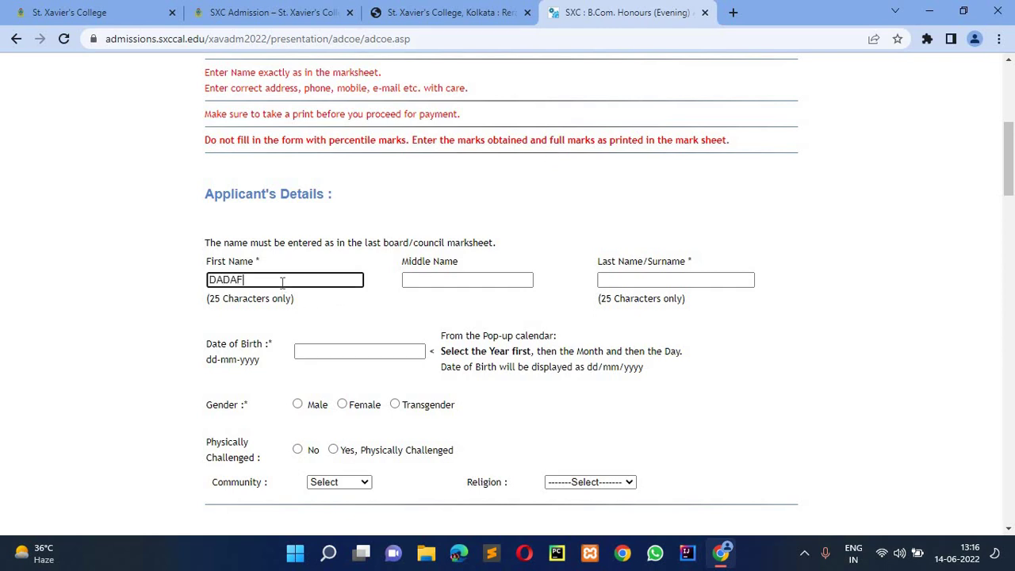
key(Tab)
text(FFD)
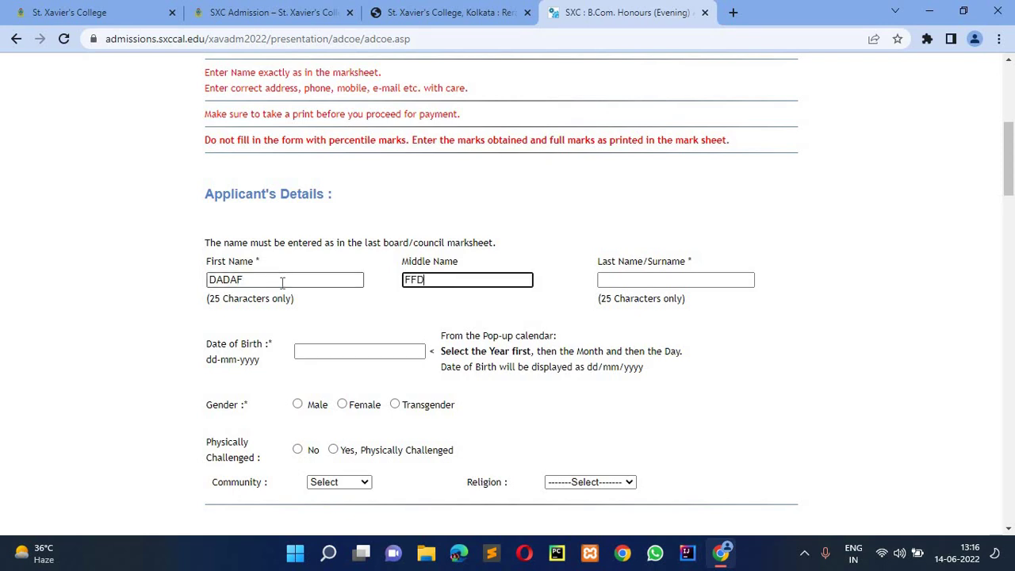
key(Tab)
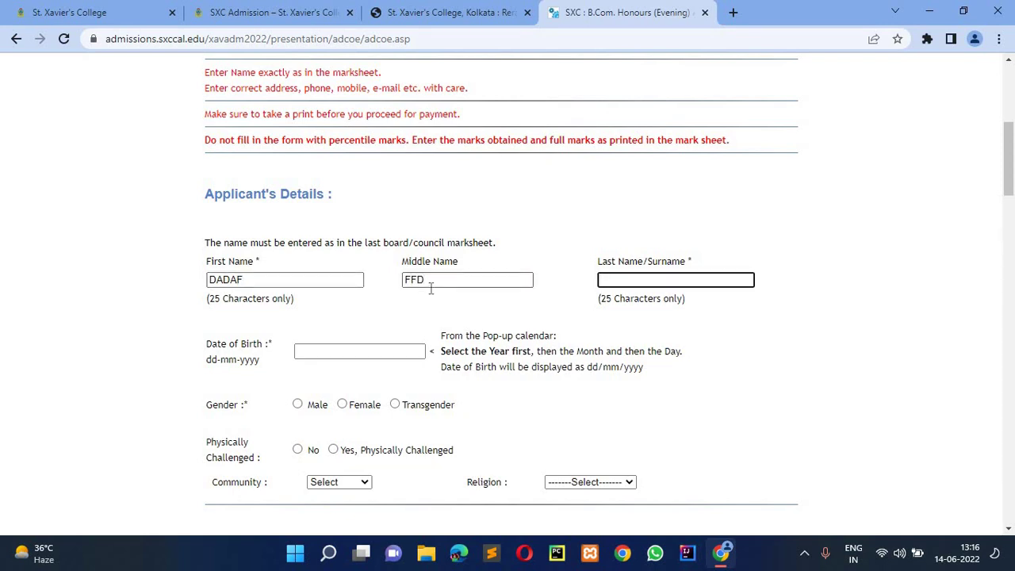
text(SFFFF)
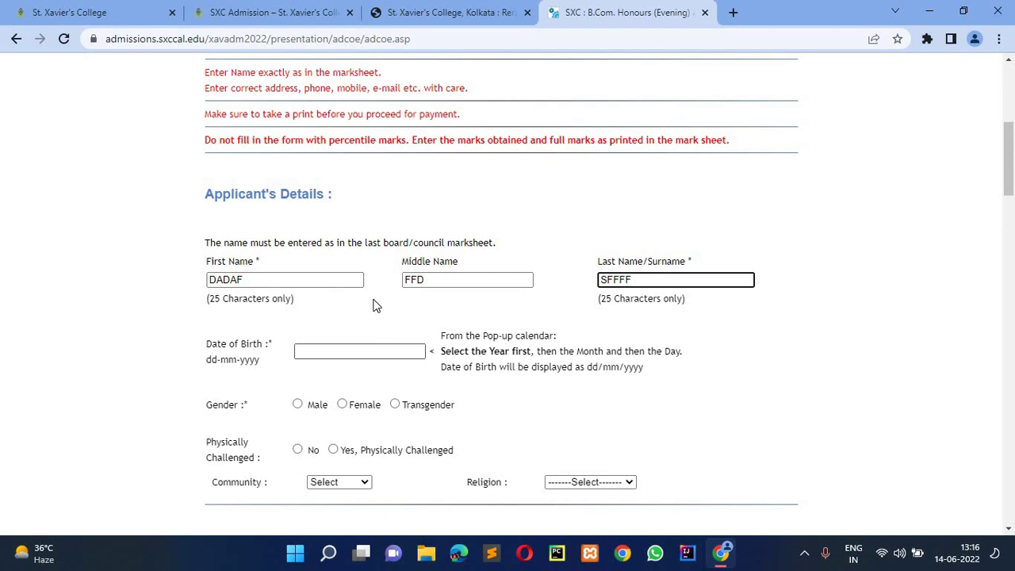
- Set the date of birth to 05-06-2001 in the pop-up calendar
drag(356, 243, 498, 245)
drag(347, 229, 323, 349)
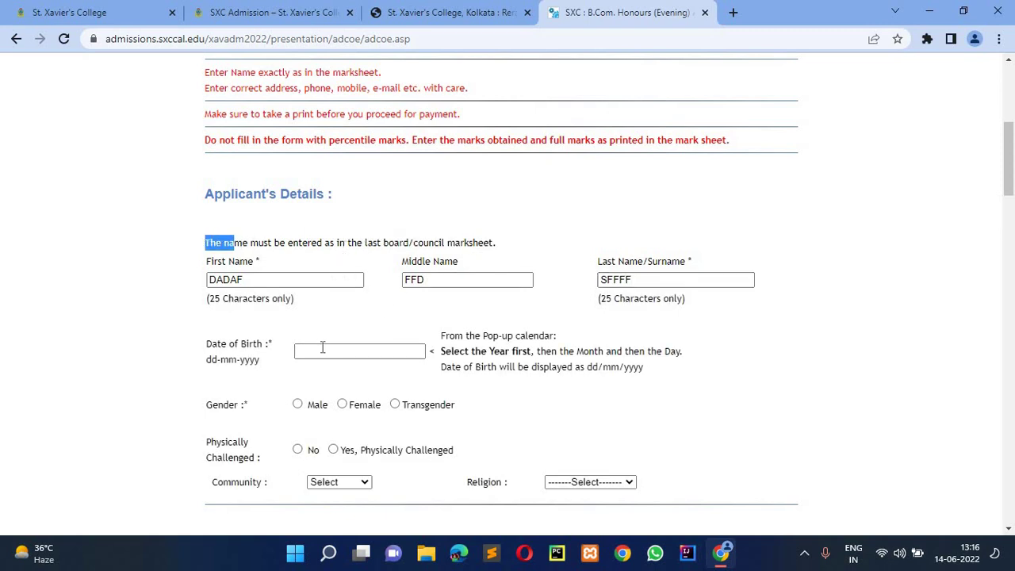
click(324, 349)
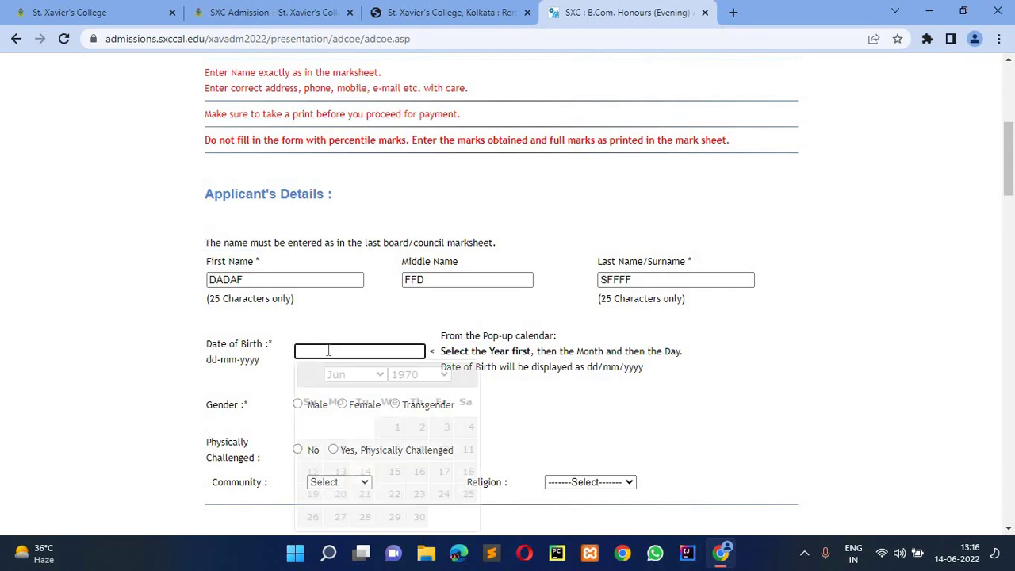
click(419, 376)
scroll(419, 340, down, 4)
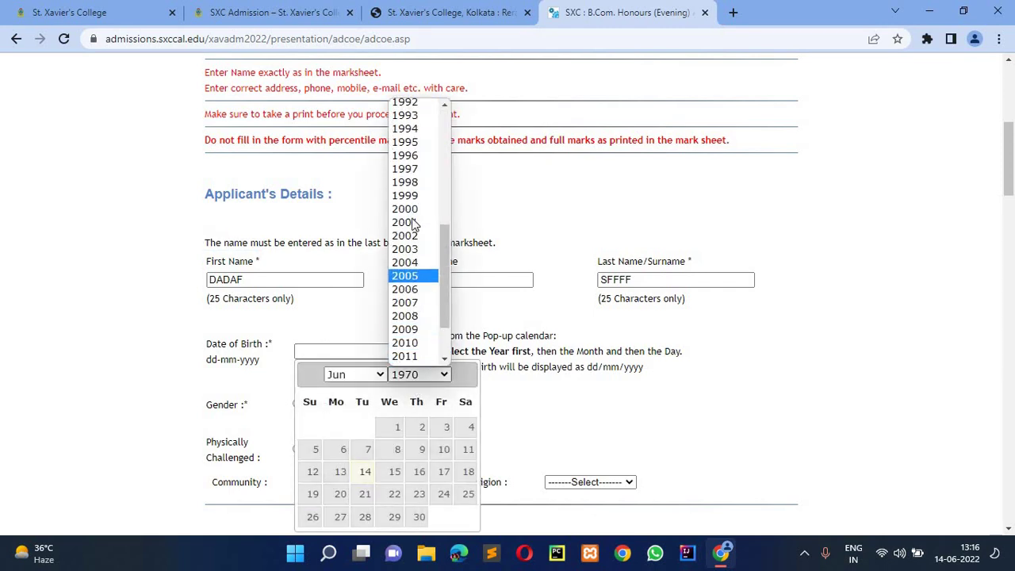
click(404, 222)
click(368, 449)
- Select Male, not physically challenged, GENERAL community and Hinduism religion
scroll(368, 428, down, 1)
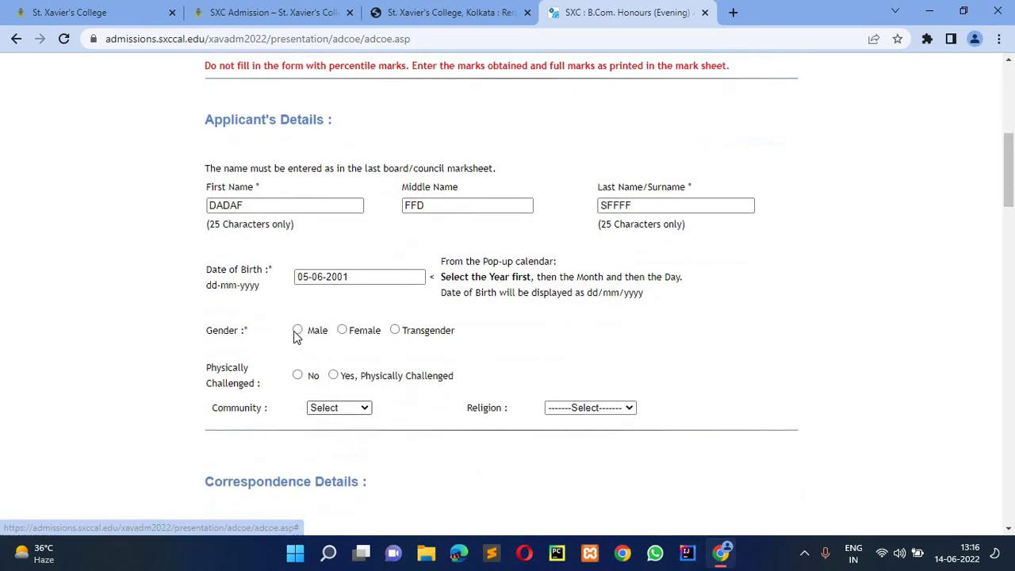
click(297, 330)
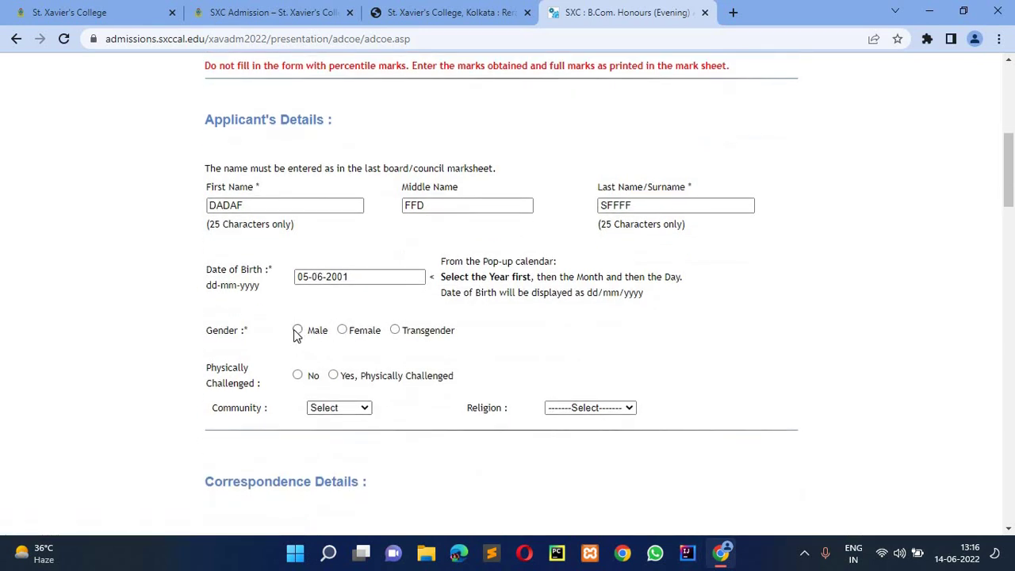
click(342, 331)
click(297, 330)
click(397, 333)
click(298, 331)
click(298, 376)
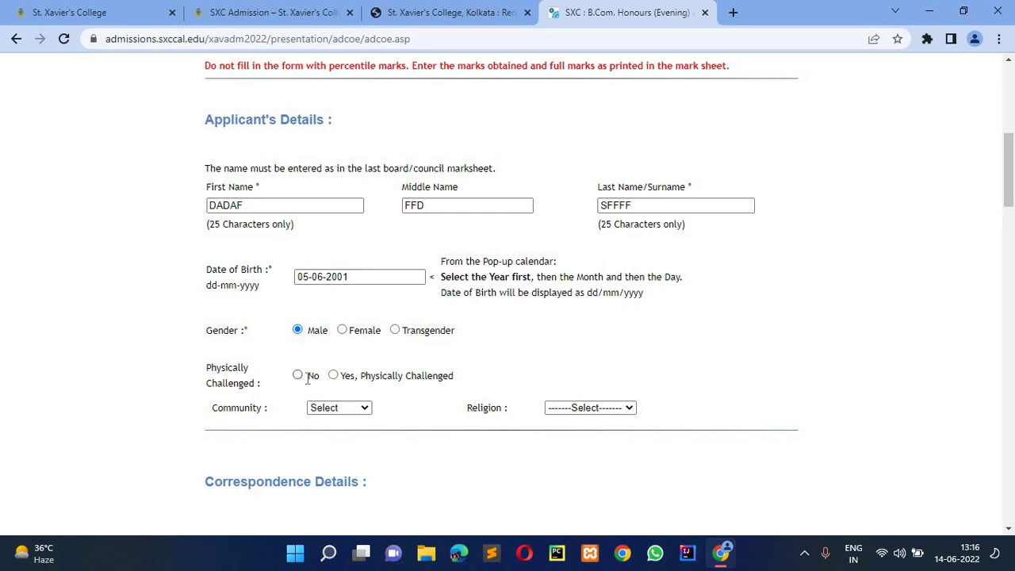
click(368, 407)
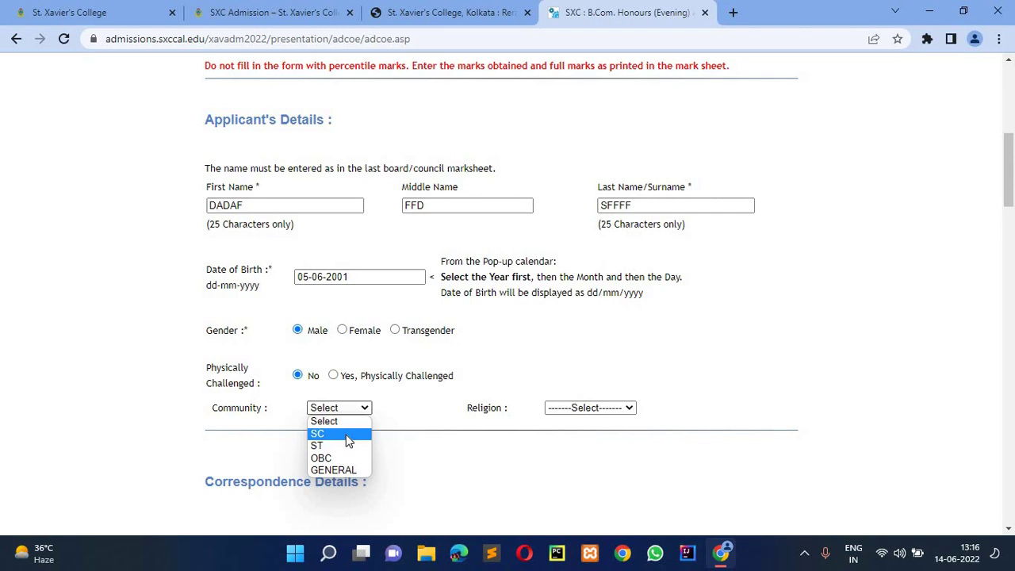
click(333, 470)
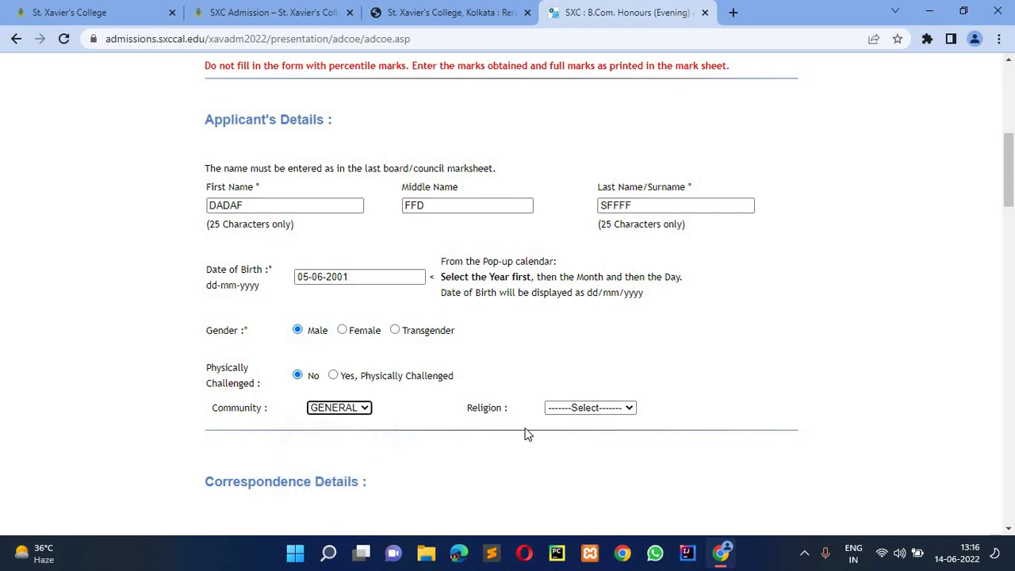
click(615, 407)
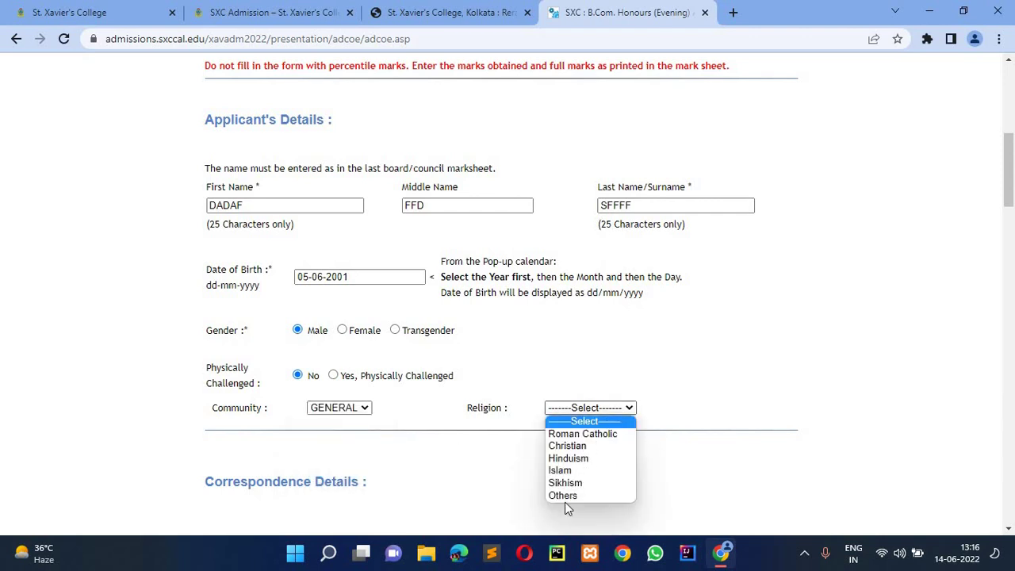
click(568, 459)
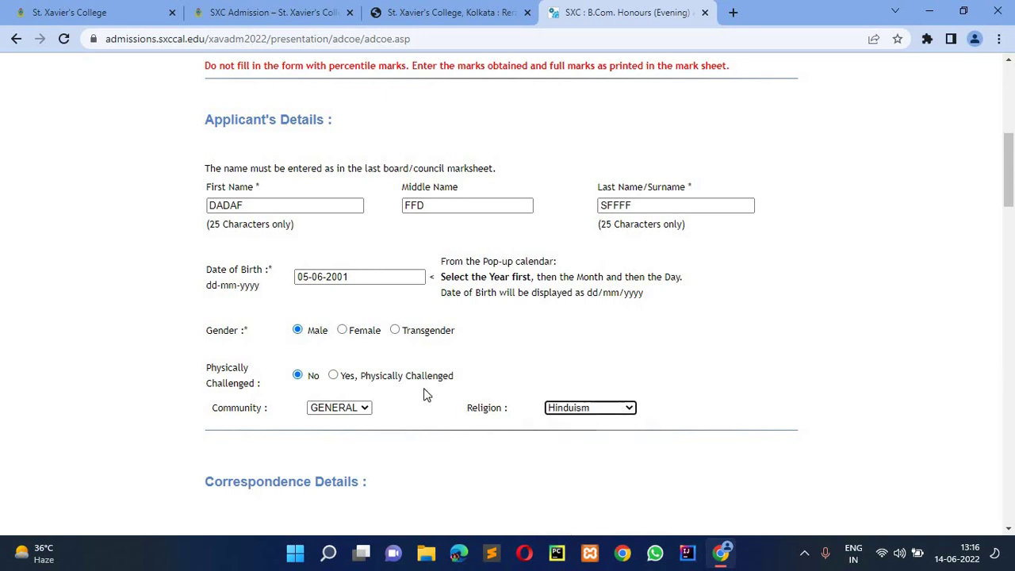
scroll(424, 394, down, 3)
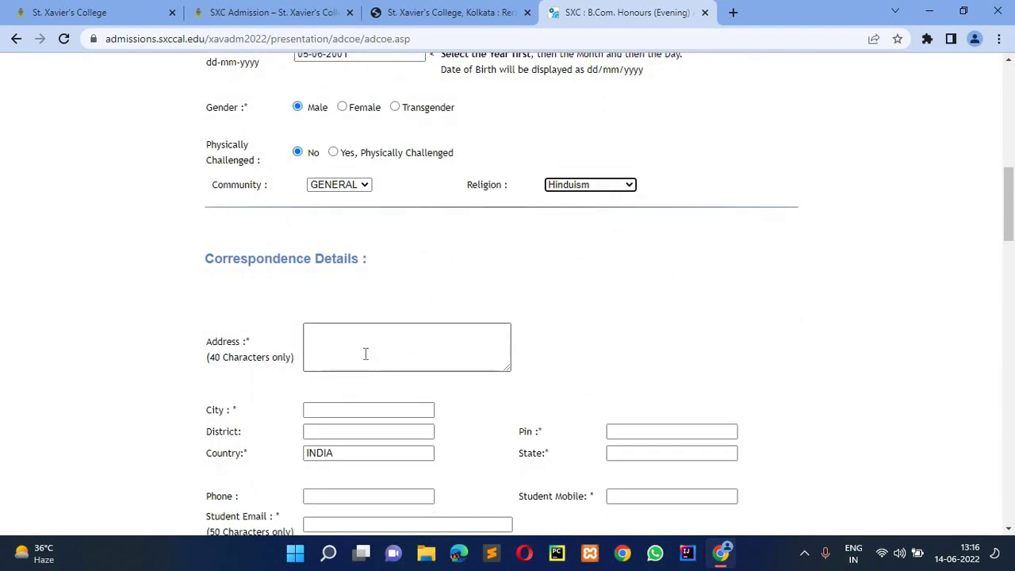
- Fill in the correspondence address, city KOLKATA, pin code and state WEST BENGAL
click(366, 354)
text(JGKGKGHMG)
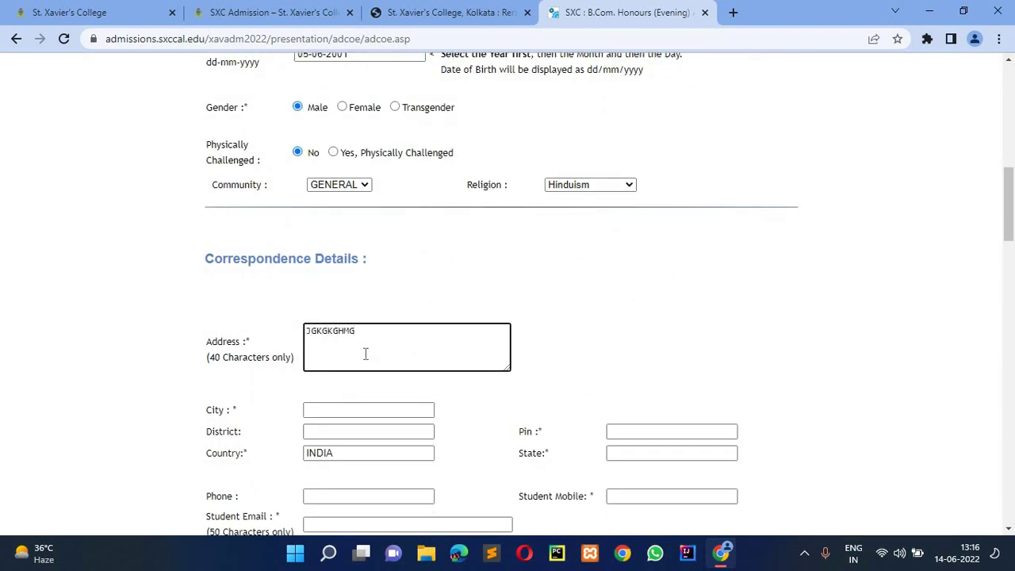
text(GFGFGHFH)
scroll(346, 349, down, 1)
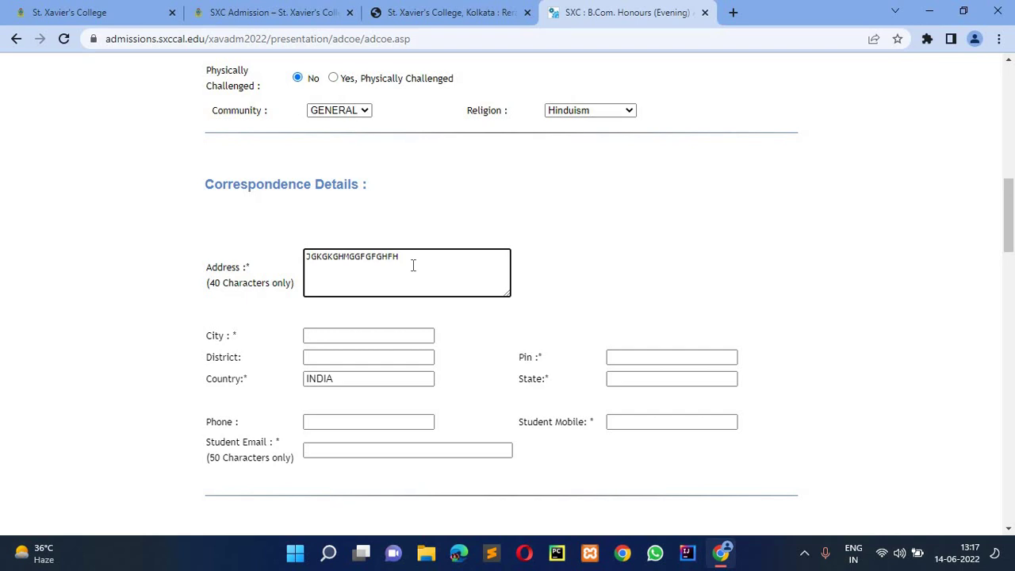
scroll(412, 266, down, 2)
click(381, 187)
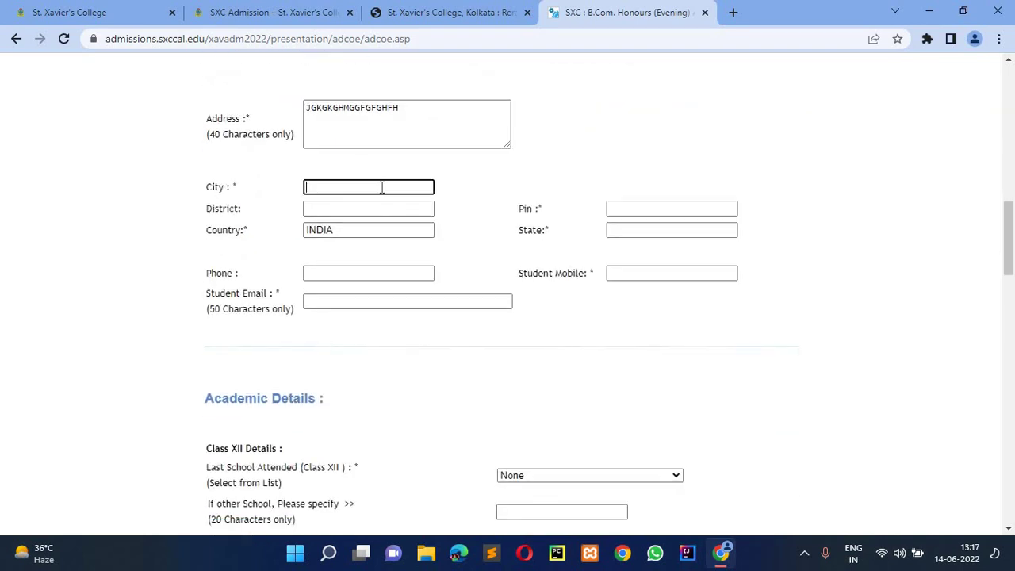
text(KOLKATA)
click(623, 211)
text(70)
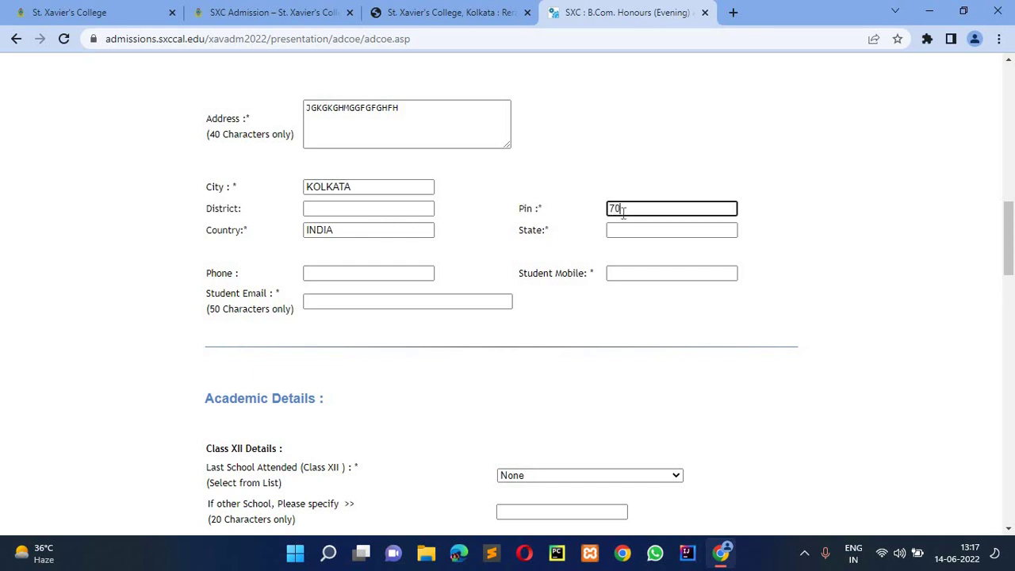
text(0034)
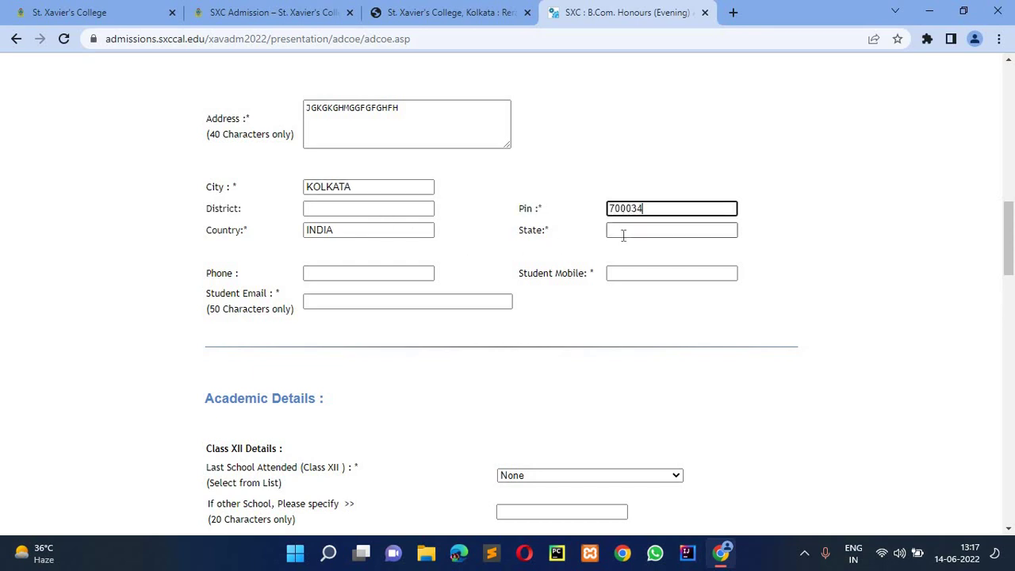
click(623, 233)
text(WE)
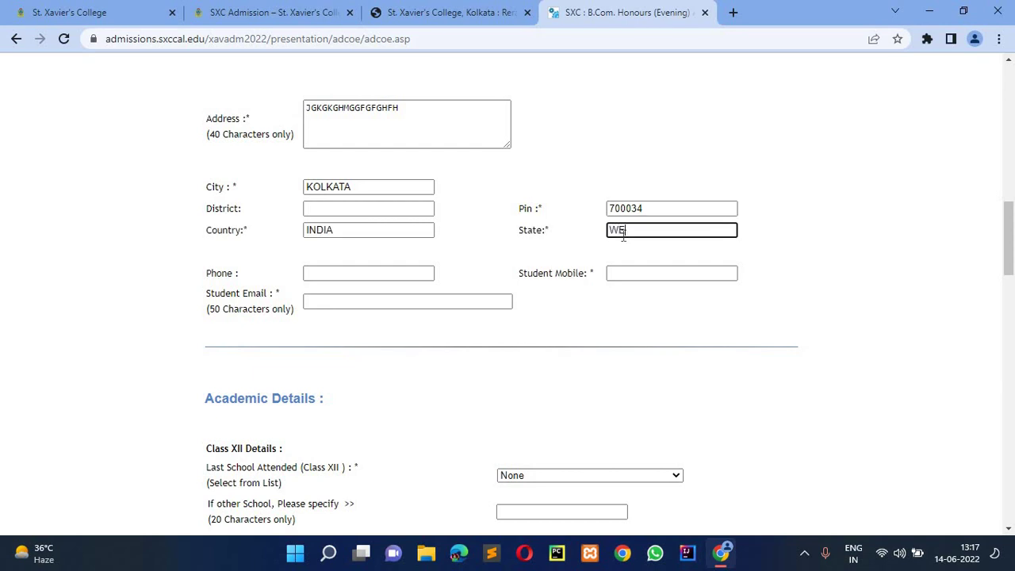
text(ST BENGAL)
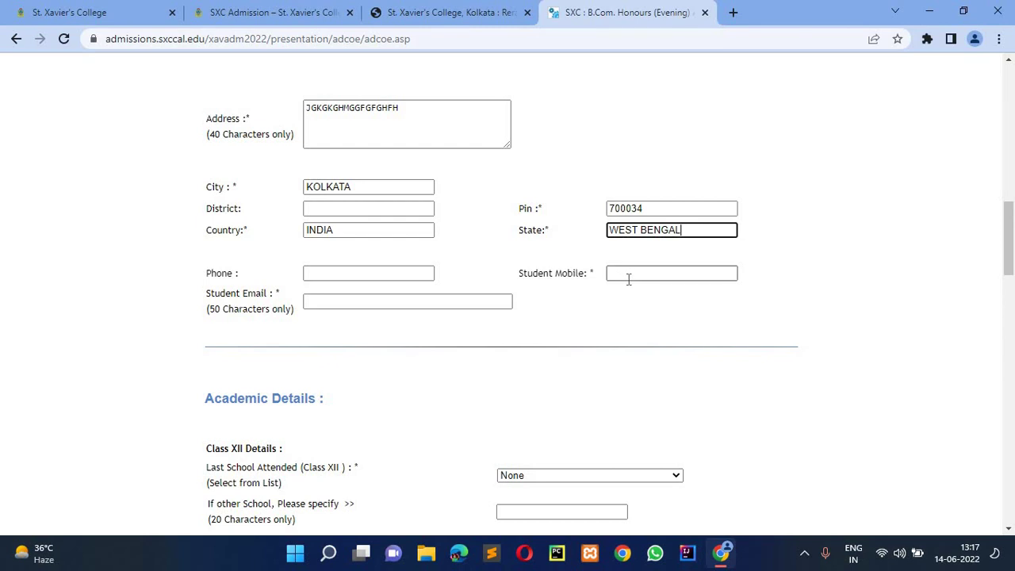
- Enter the student's mobile number and e-mail address
click(627, 278)
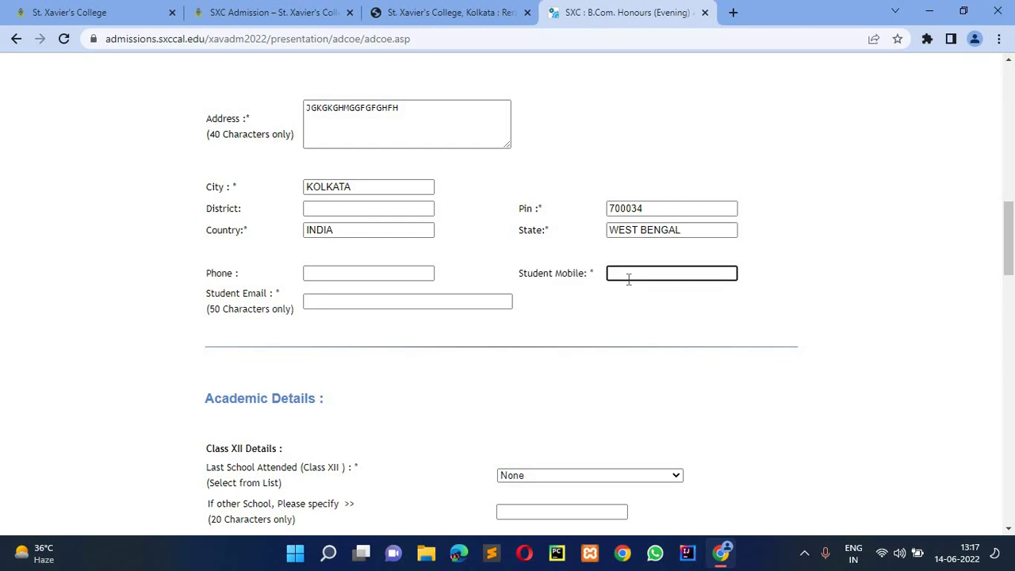
text(8888888888)
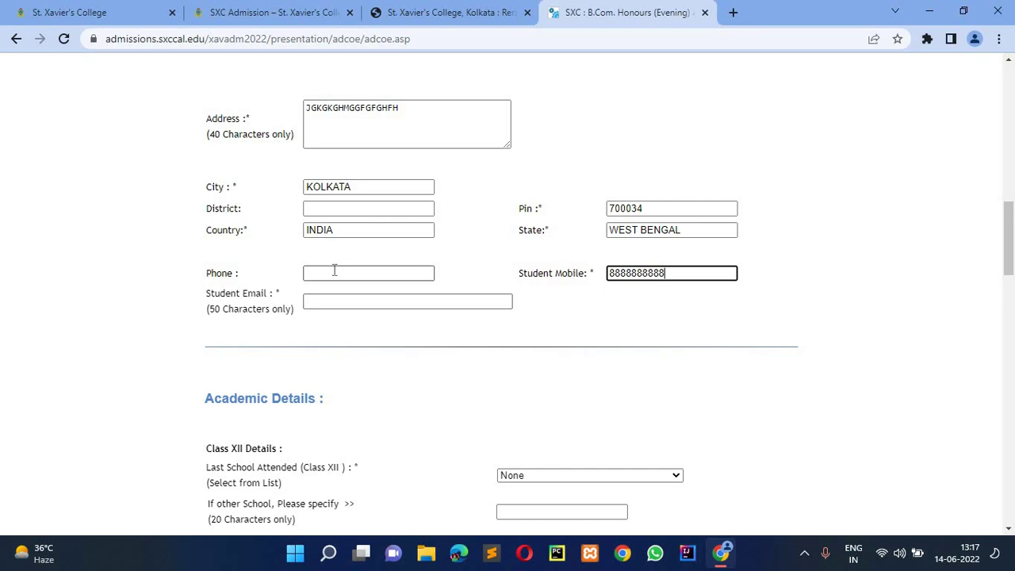
click(333, 271)
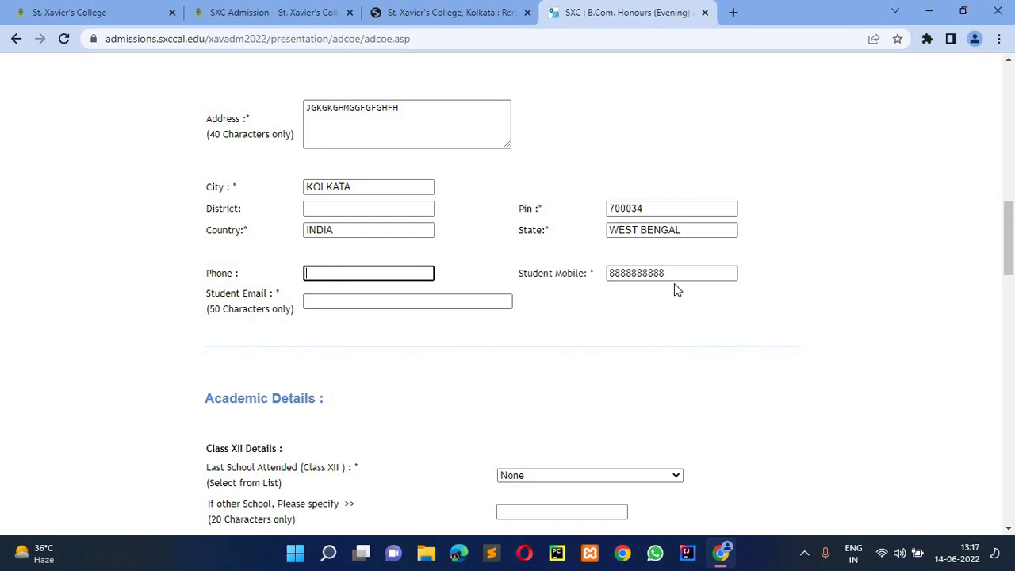
click(459, 306)
text(DGGDHDG)
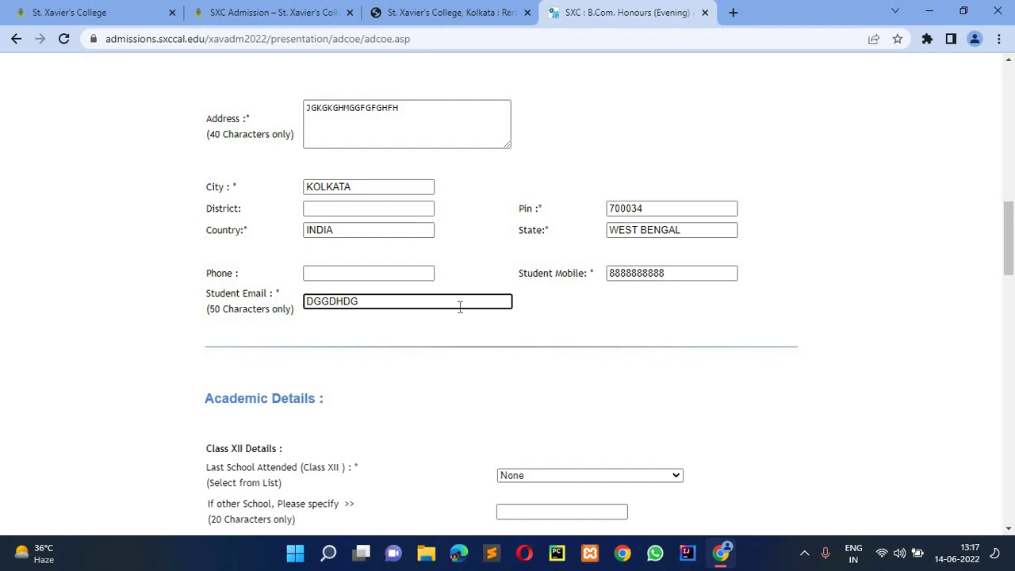
text(@GMAIL.CPM)
scroll(459, 309, down, 3)
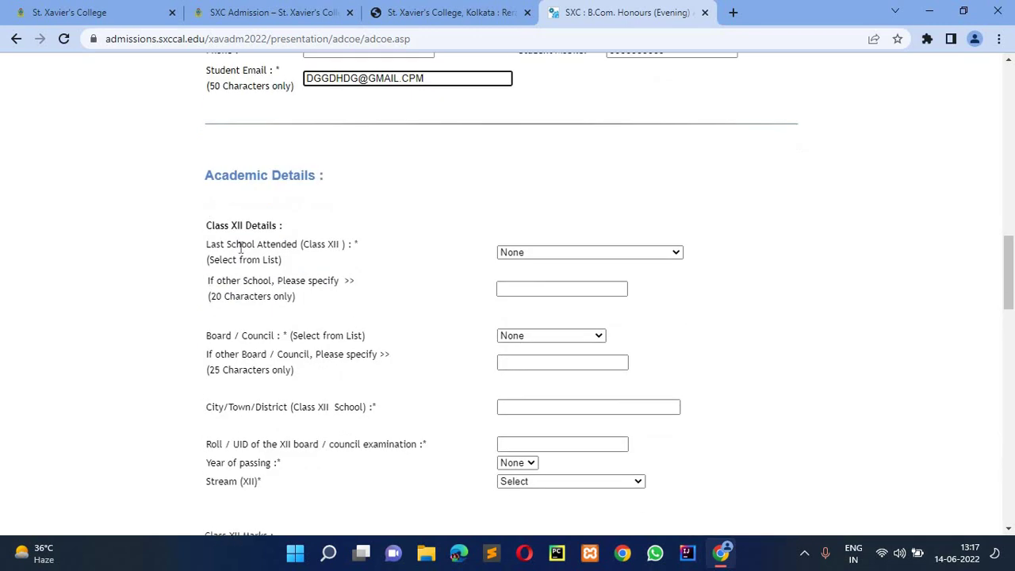
click(546, 252)
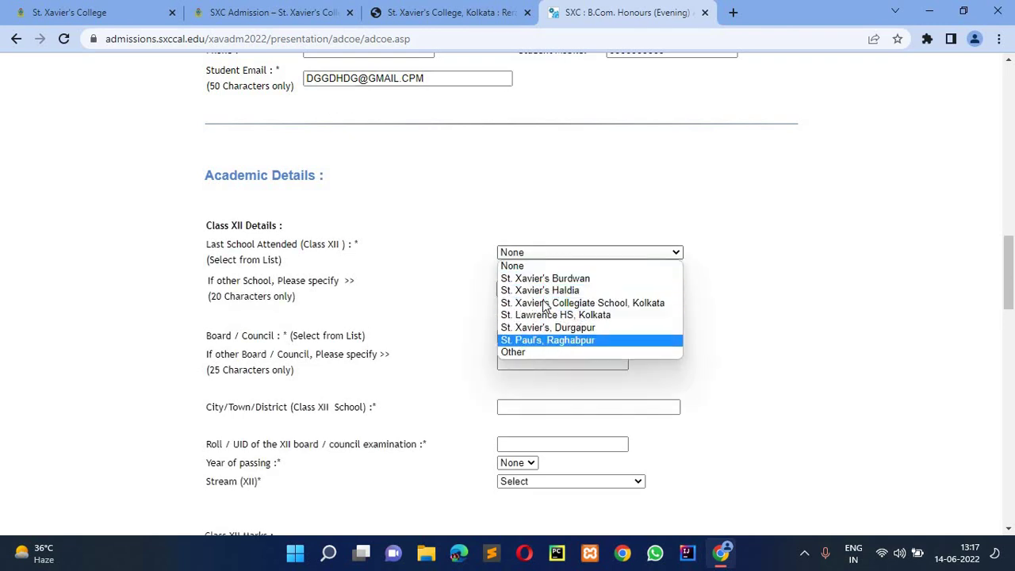
- Set the Class XII last school to Other and type the school's name
click(517, 352)
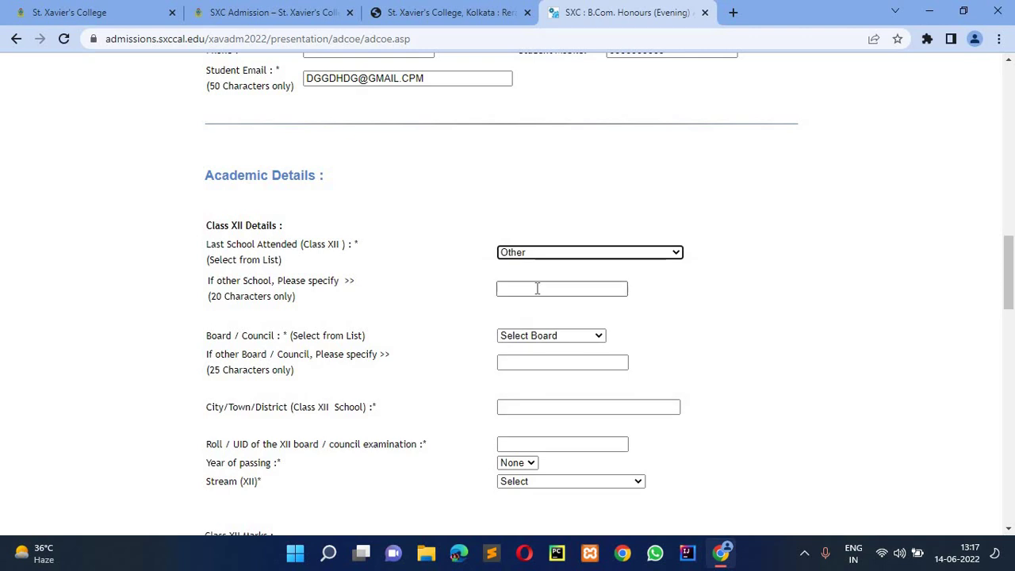
click(536, 288)
text(GHWHSHWH)
click(539, 252)
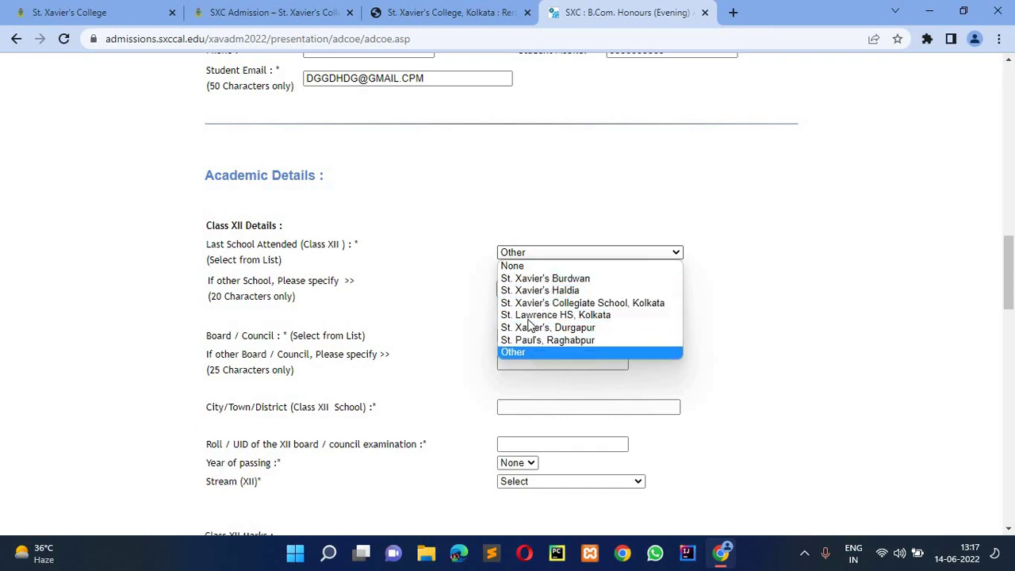
click(528, 352)
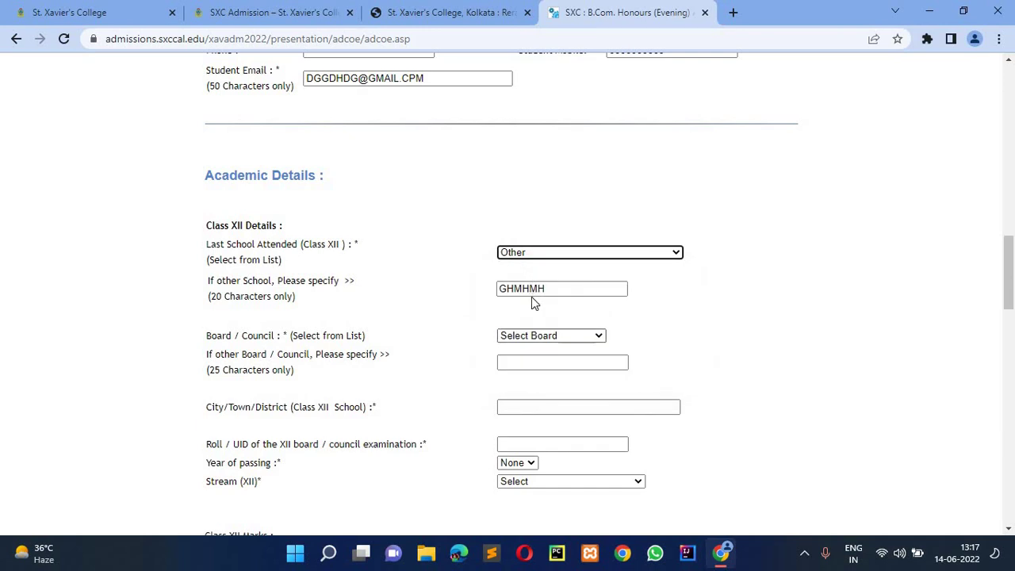
click(571, 256)
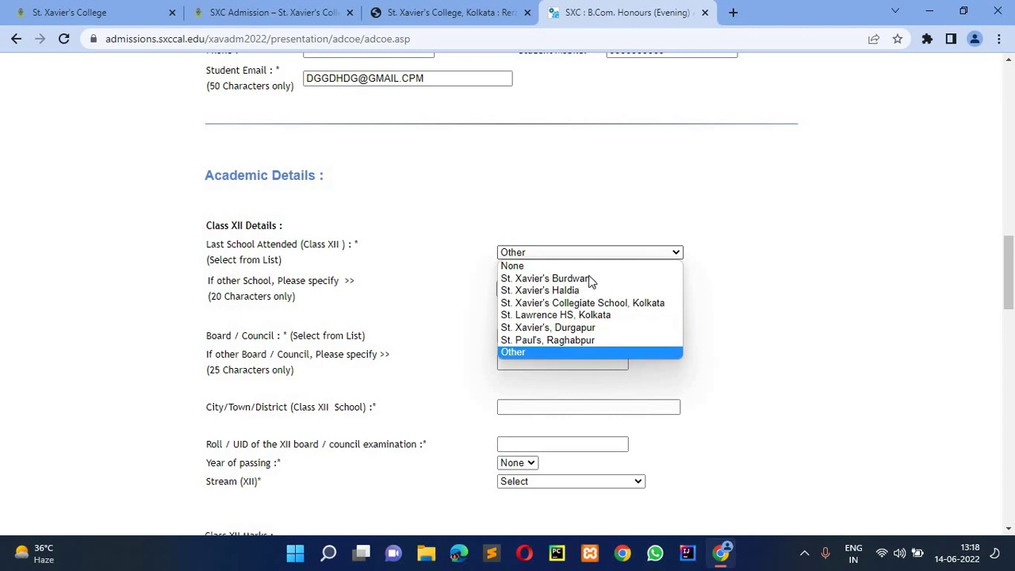
click(546, 356)
key(Tab)
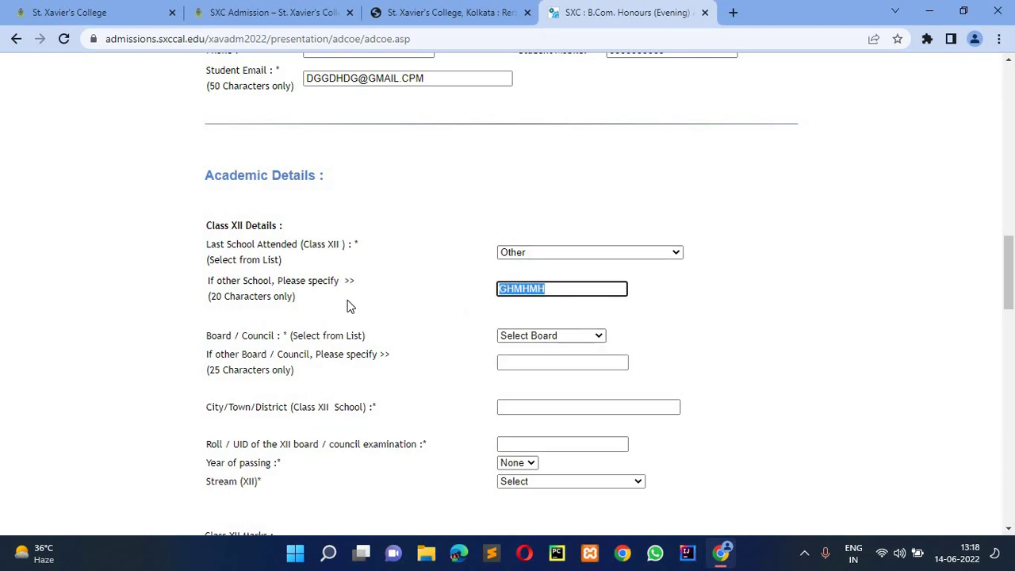
click(306, 321)
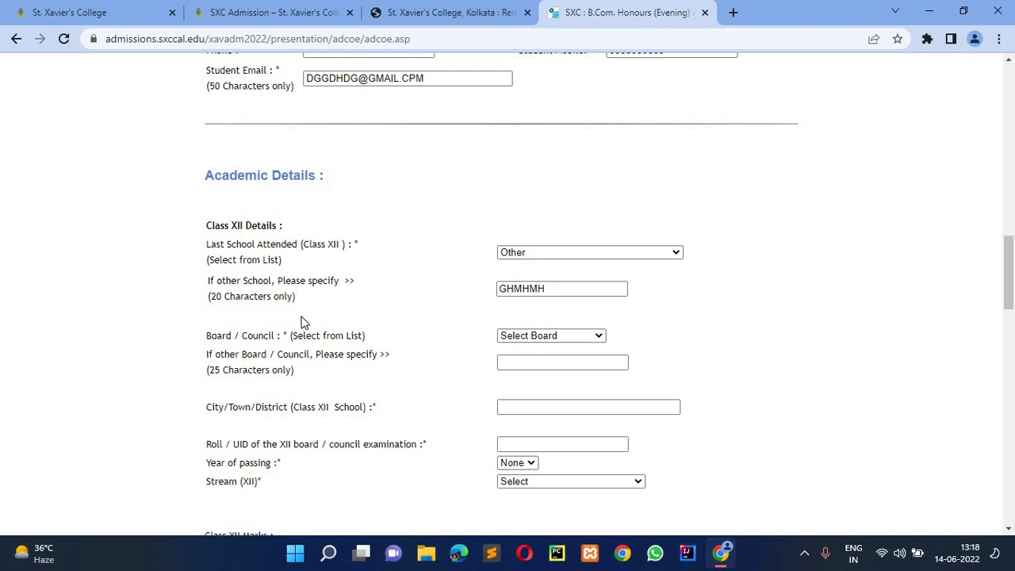
- Choose WBCHSE (WBHS) as the Class XII board
click(555, 336)
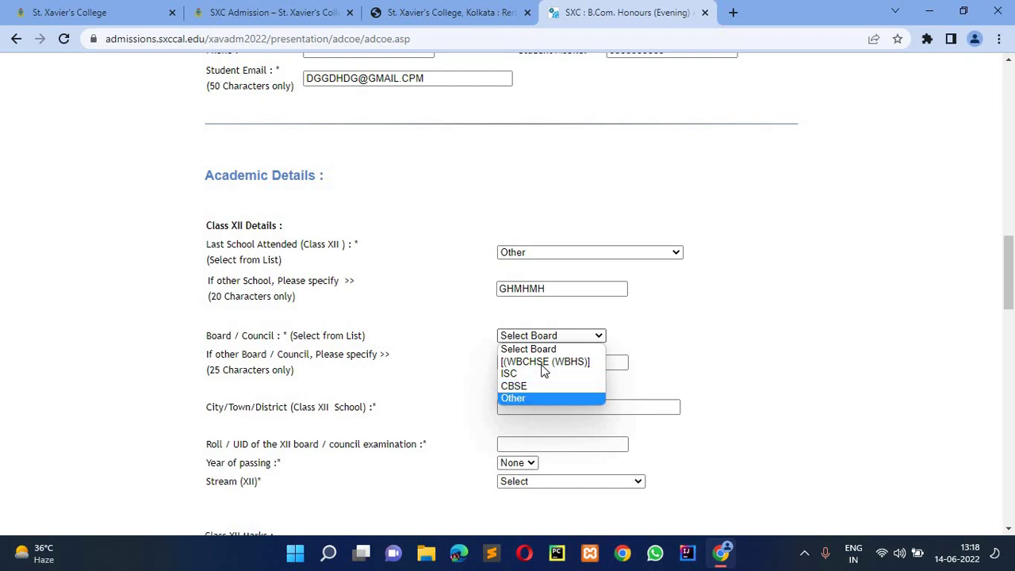
click(539, 362)
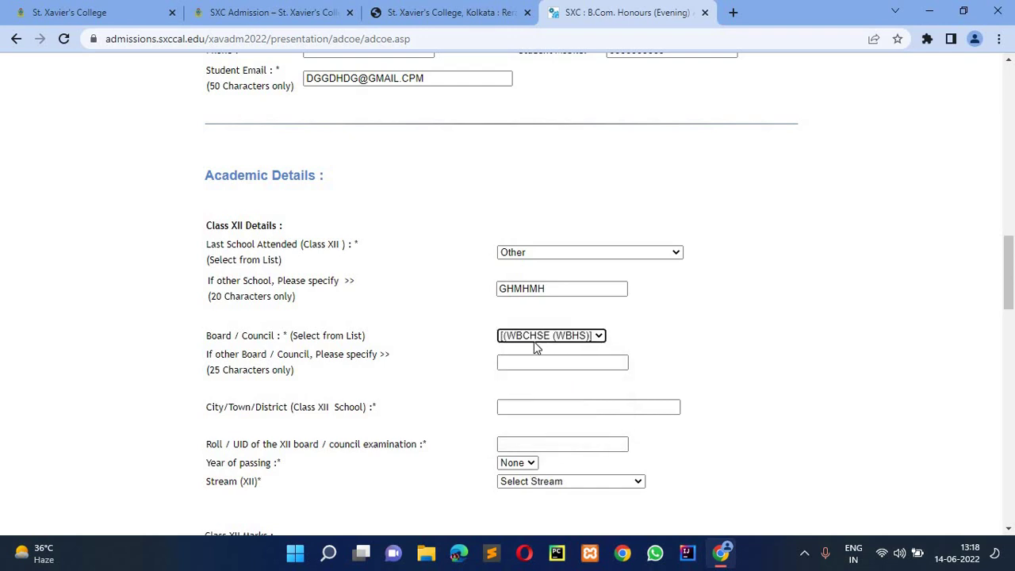
scroll(535, 347, down, 1)
scroll(512, 360, down, 1)
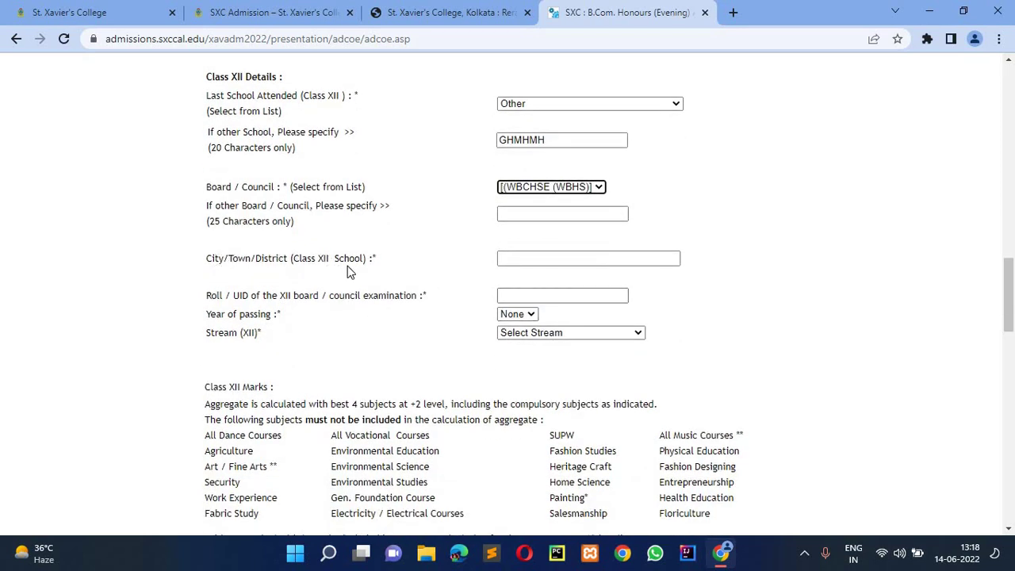
- Enter Class XII city KOLKATA, the board roll number, passing year 2022 and Commerce stream
click(500, 259)
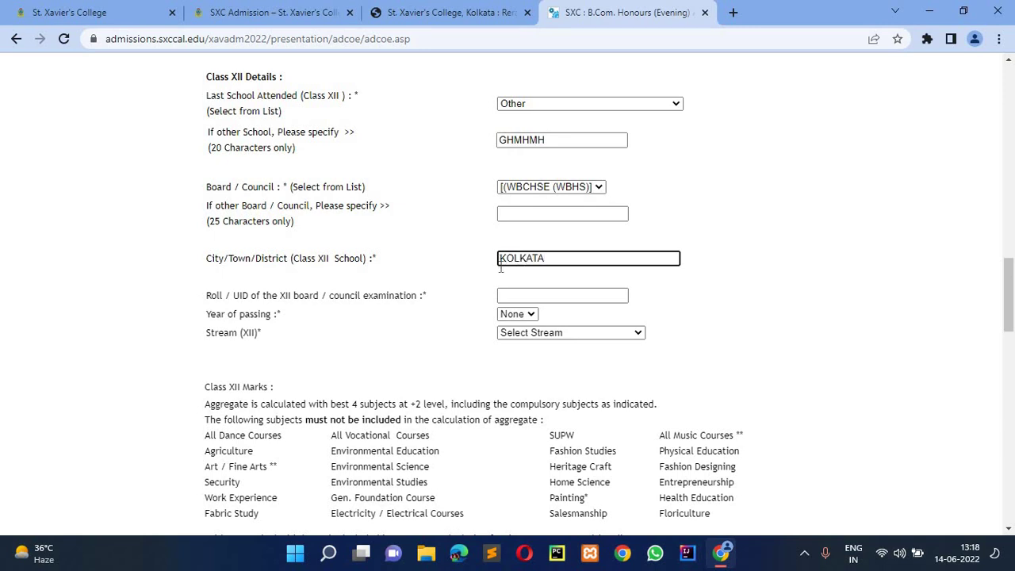
click(505, 297)
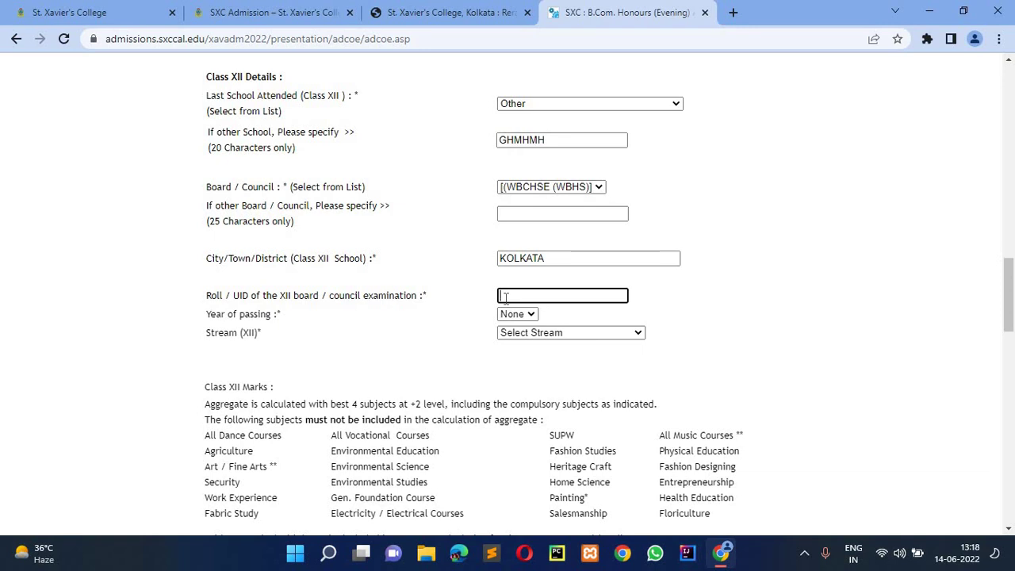
text(454446)
click(524, 316)
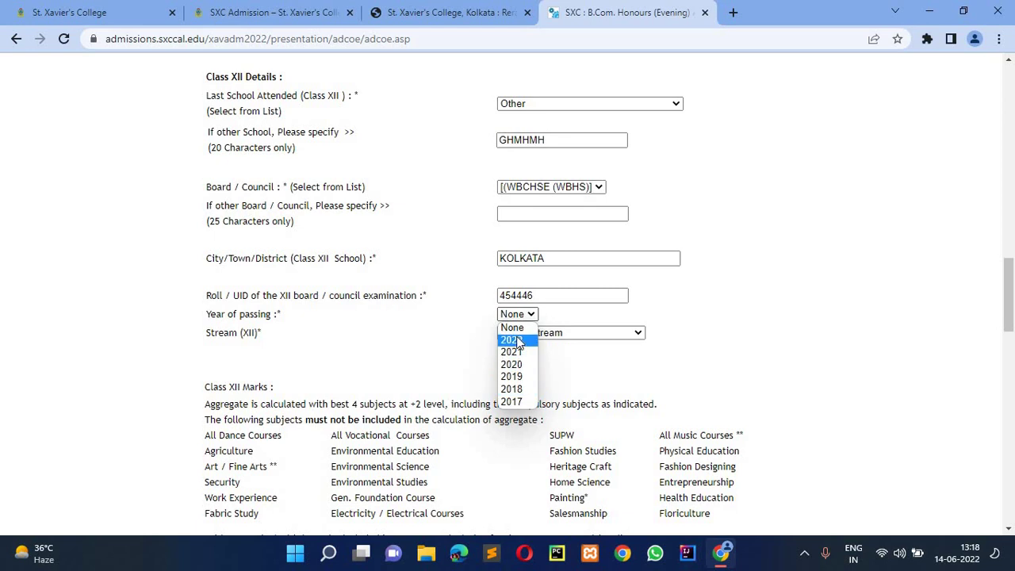
click(517, 341)
click(519, 334)
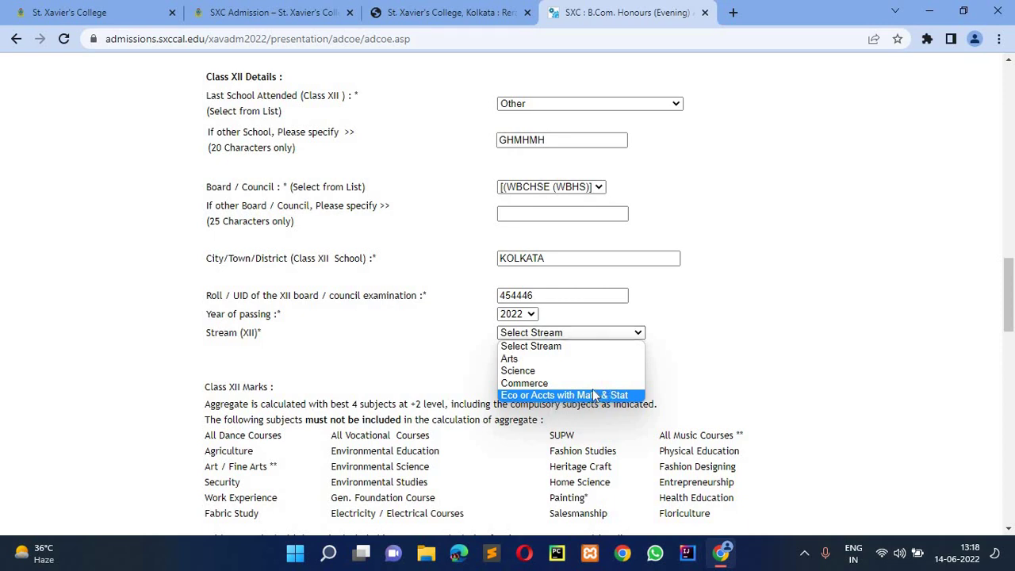
click(531, 386)
scroll(519, 376, down, 5)
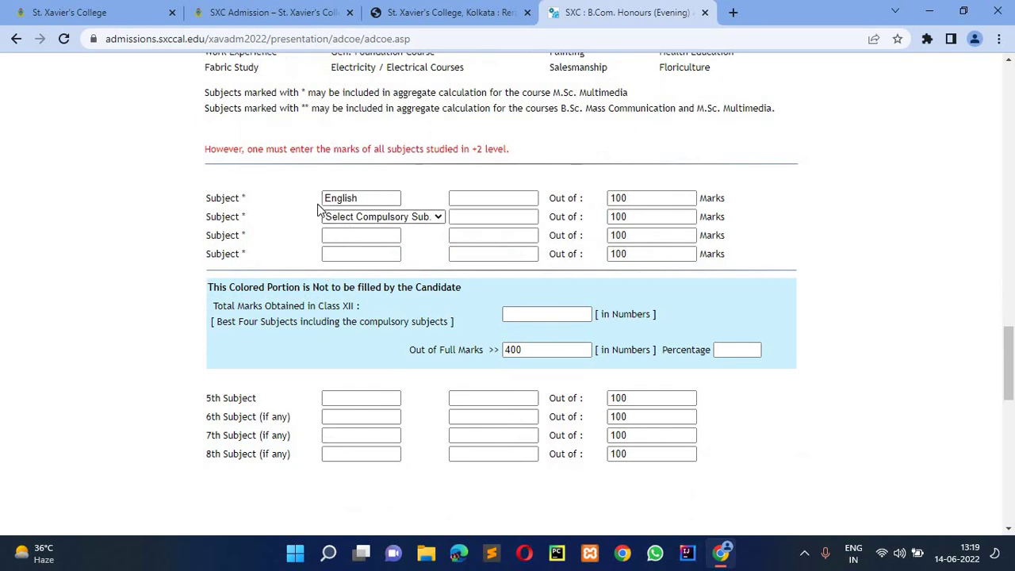
click(346, 220)
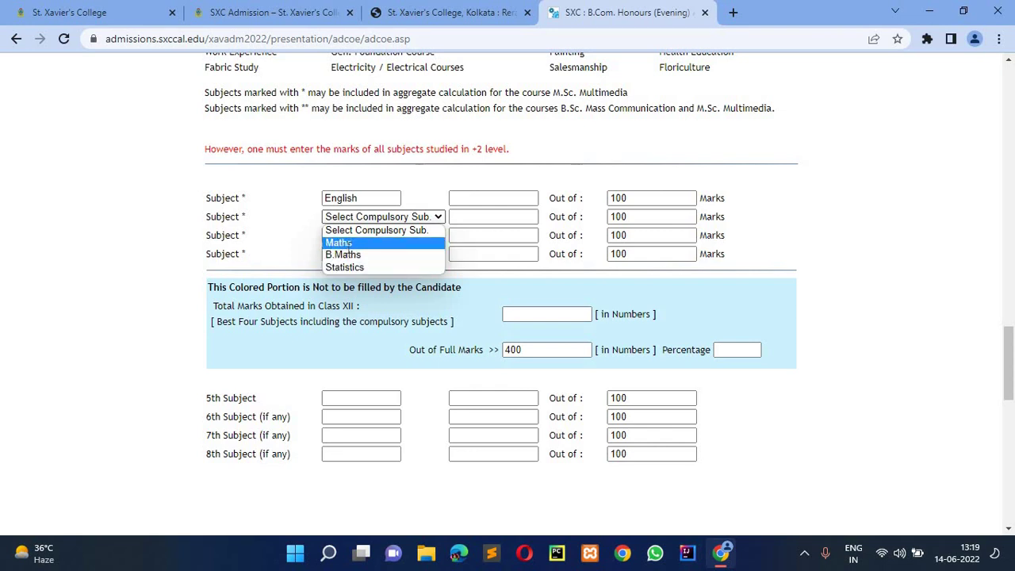
click(349, 242)
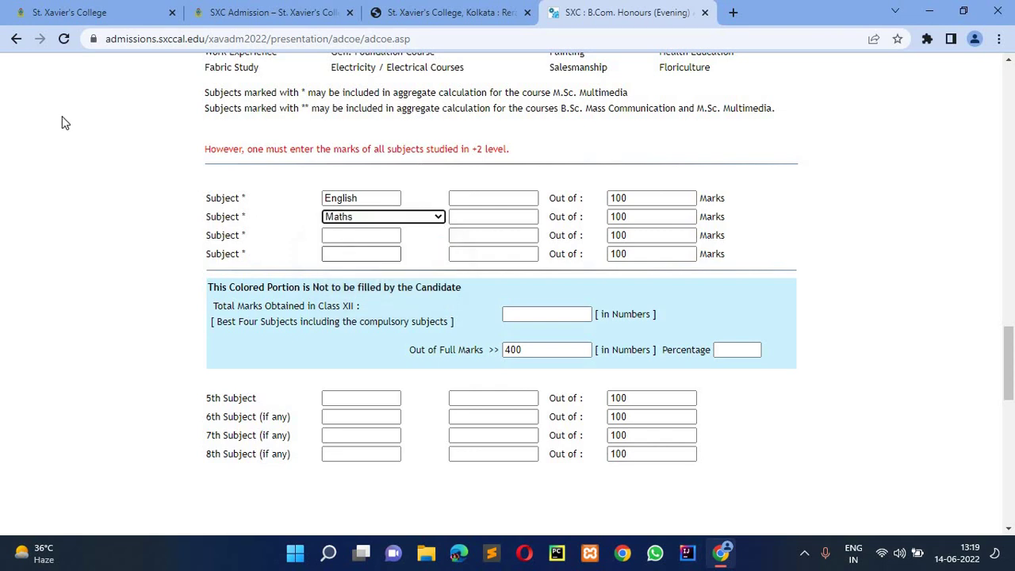
shift+click(259, 225)
click(256, 255)
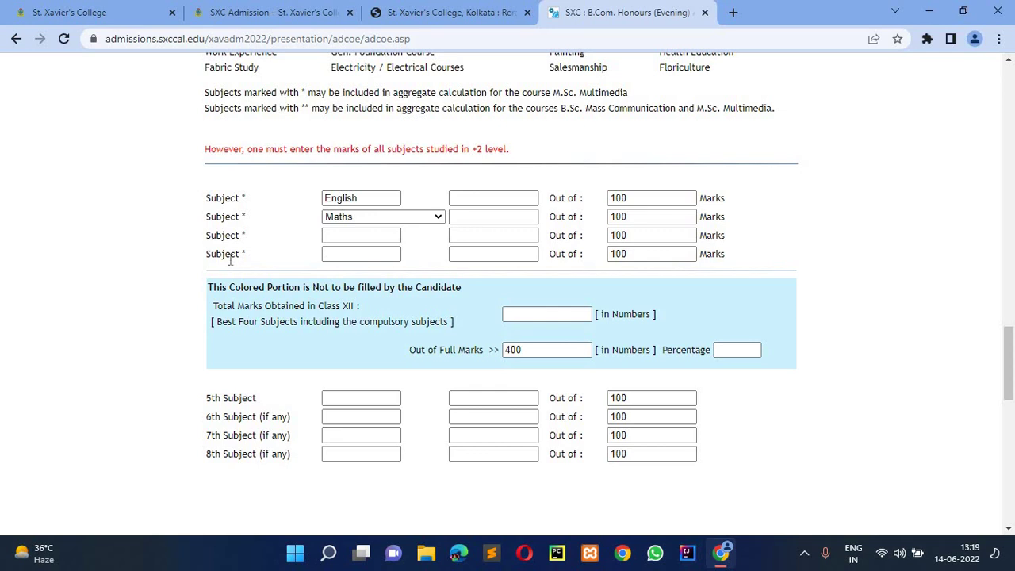
click(339, 231)
click(345, 252)
scroll(342, 251, up, 2)
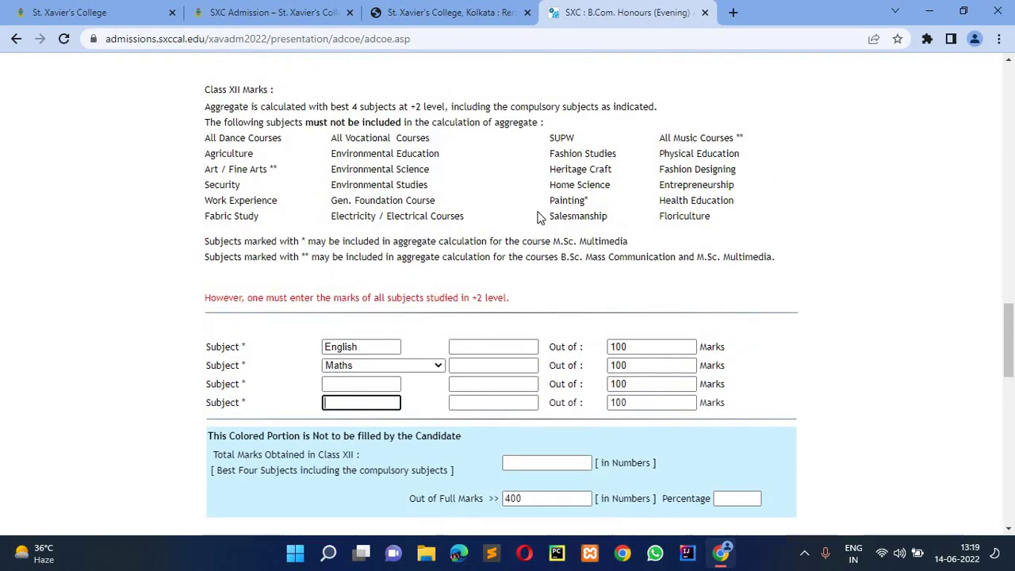
drag(204, 139, 713, 217)
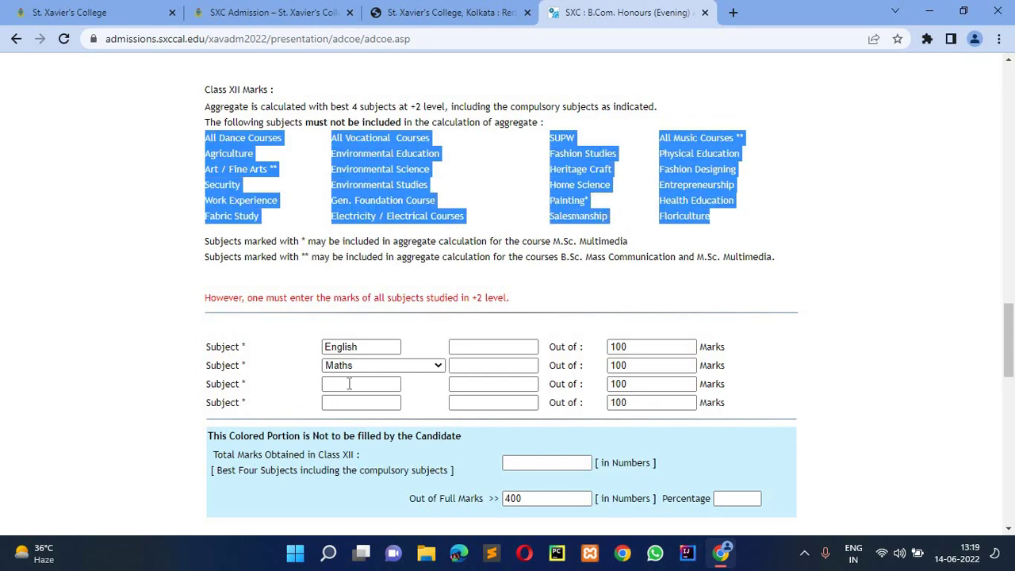
click(294, 164)
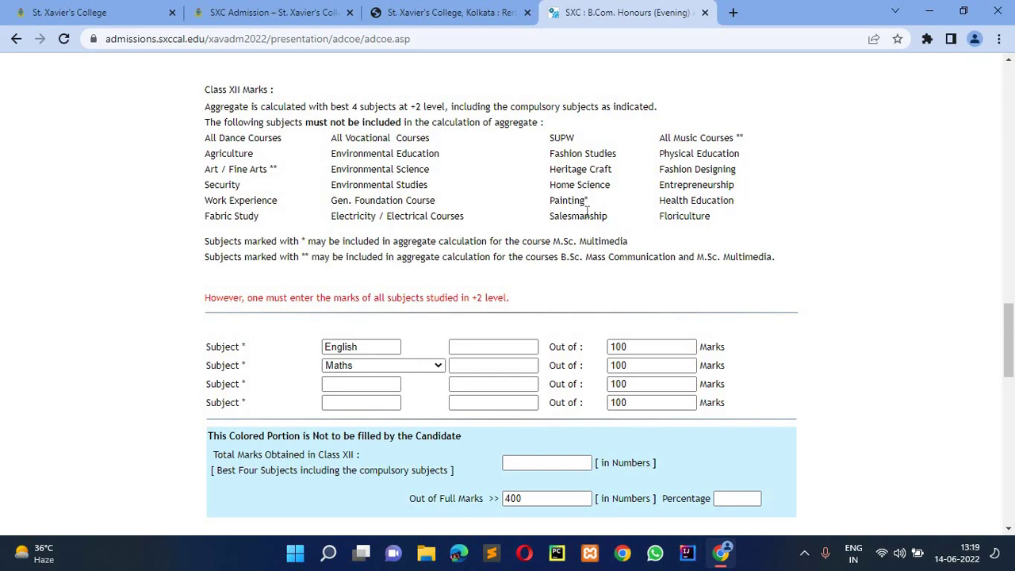
click(336, 384)
click(342, 404)
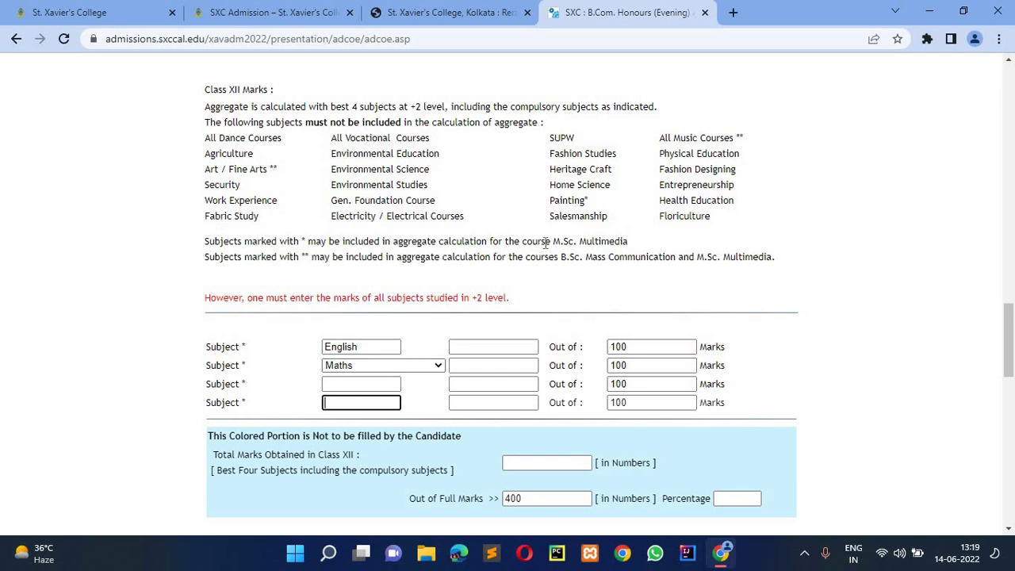
drag(630, 242, 687, 271)
click(221, 212)
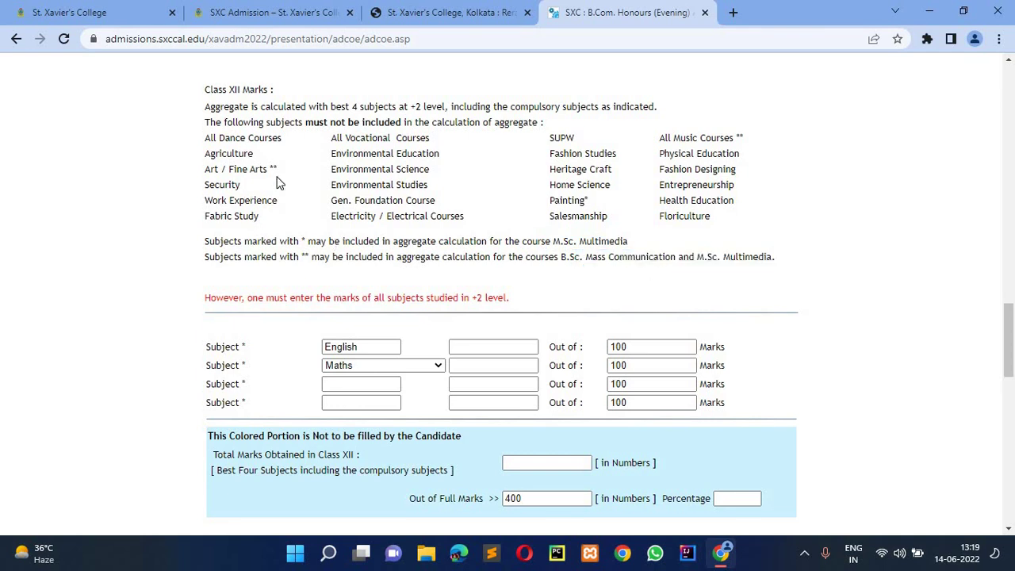
drag(269, 169, 229, 169)
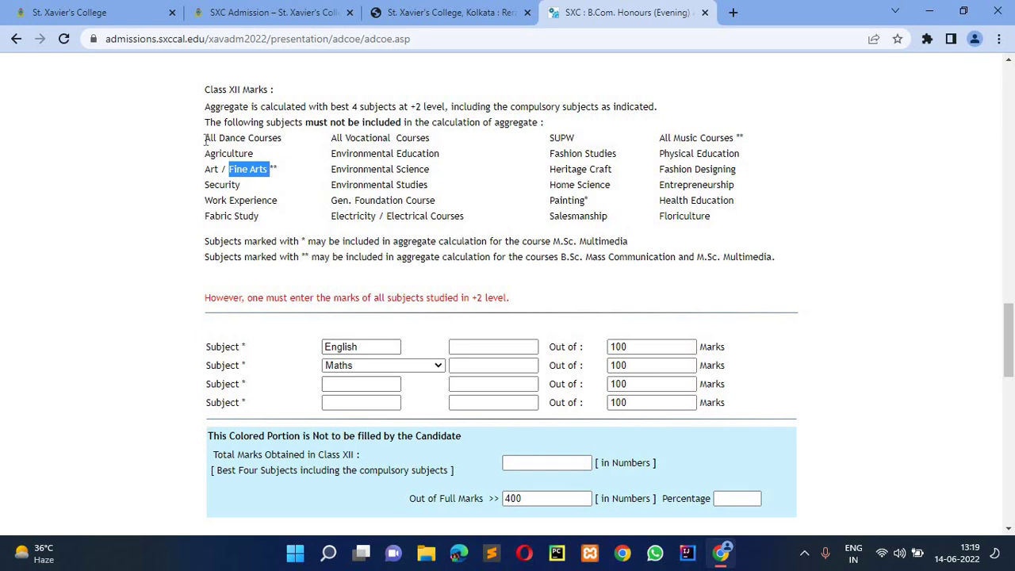
drag(221, 137, 351, 396)
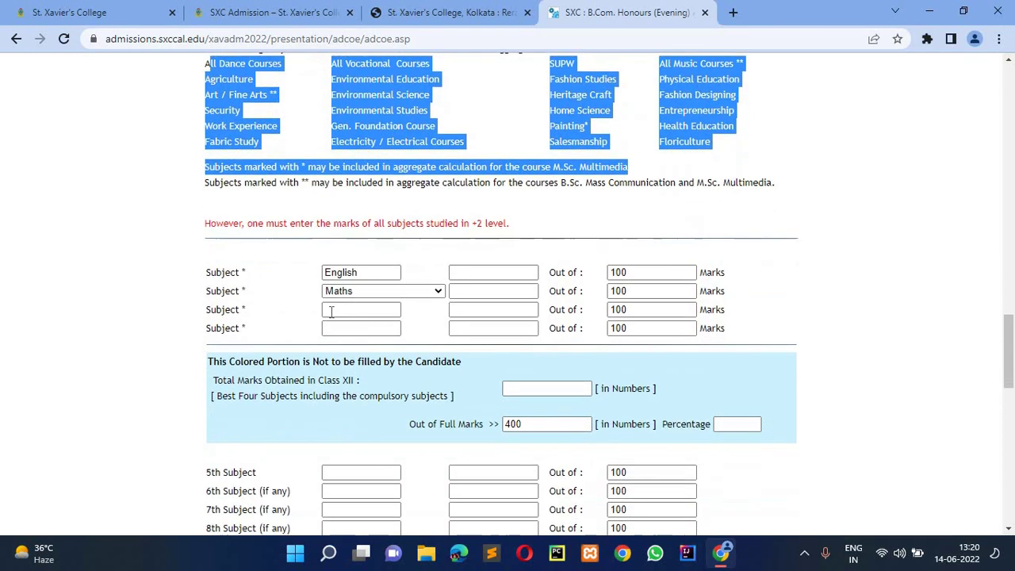
- Add ACCTS and COSTING as the third and fourth Class XII subjects
scroll(349, 392, down, 1)
click(331, 310)
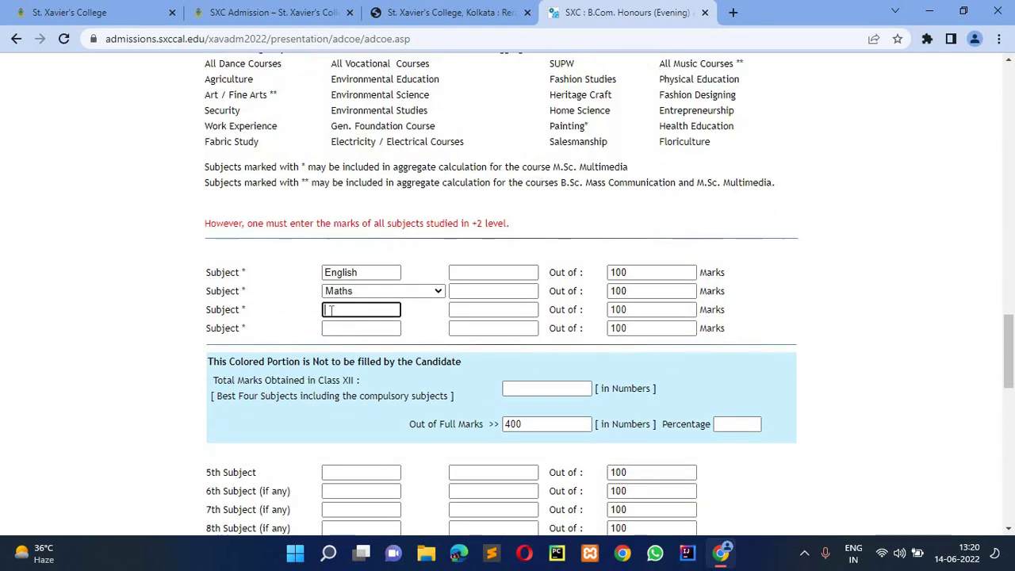
text(ACCTS)
click(336, 327)
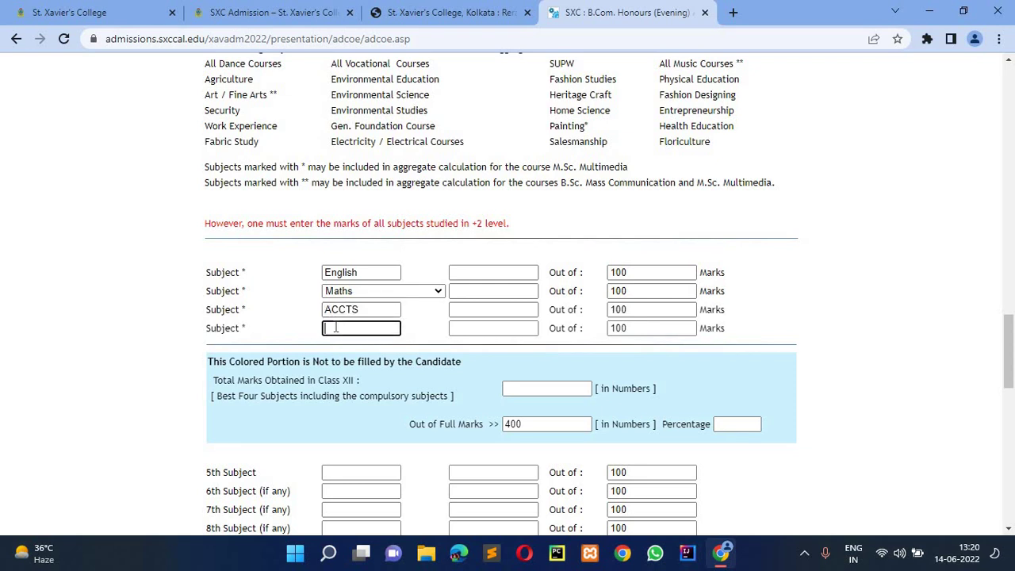
text(COSTINBG)
key(BackSpace)
key(BackSpace)
text(G)
- Enter 89 marks for English, Maths, ACCTS and COSTING, giving a 356 total
click(480, 272)
text(89)
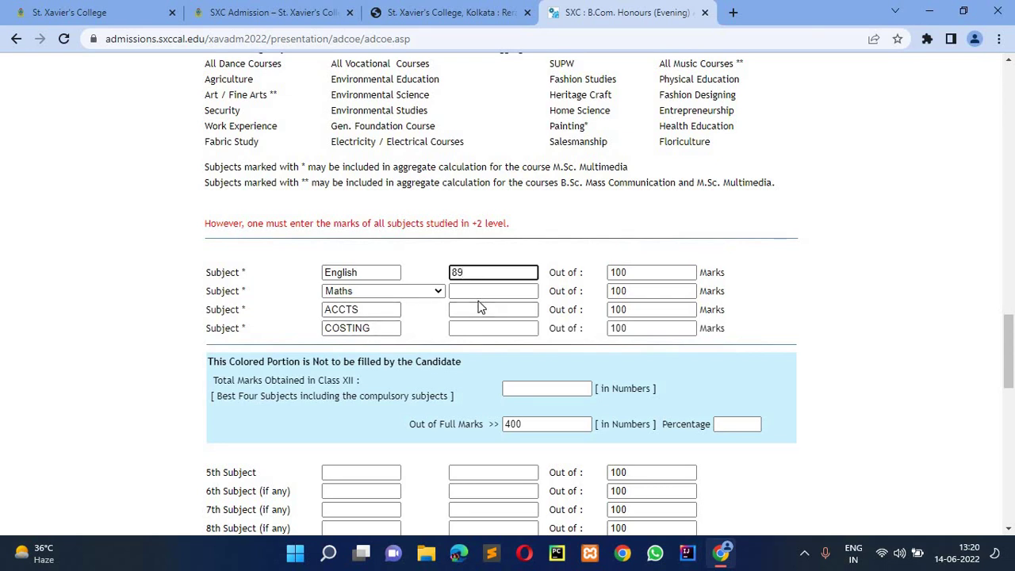
click(481, 287)
text(89)
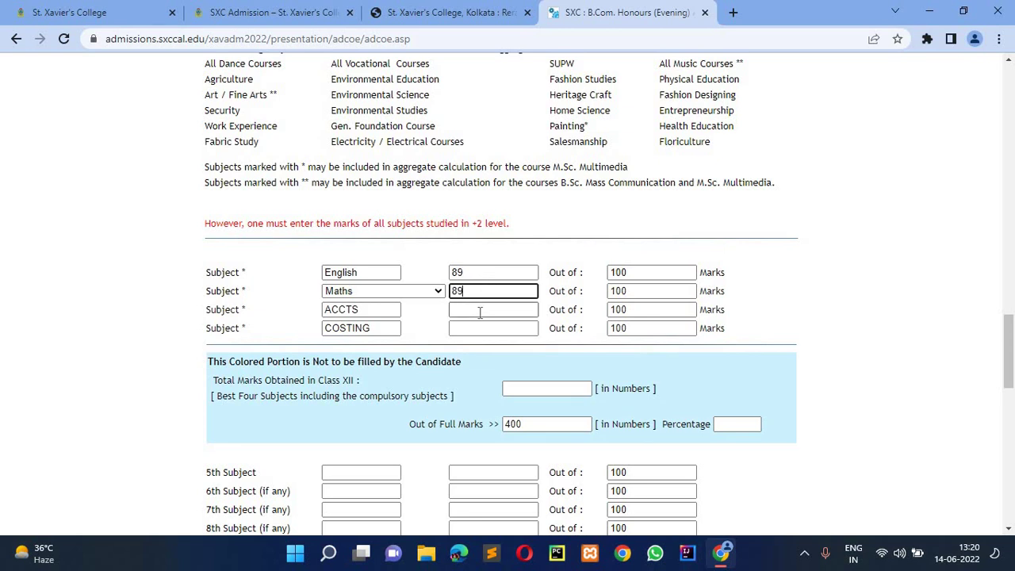
click(480, 310)
text(89)
click(478, 329)
text(89)
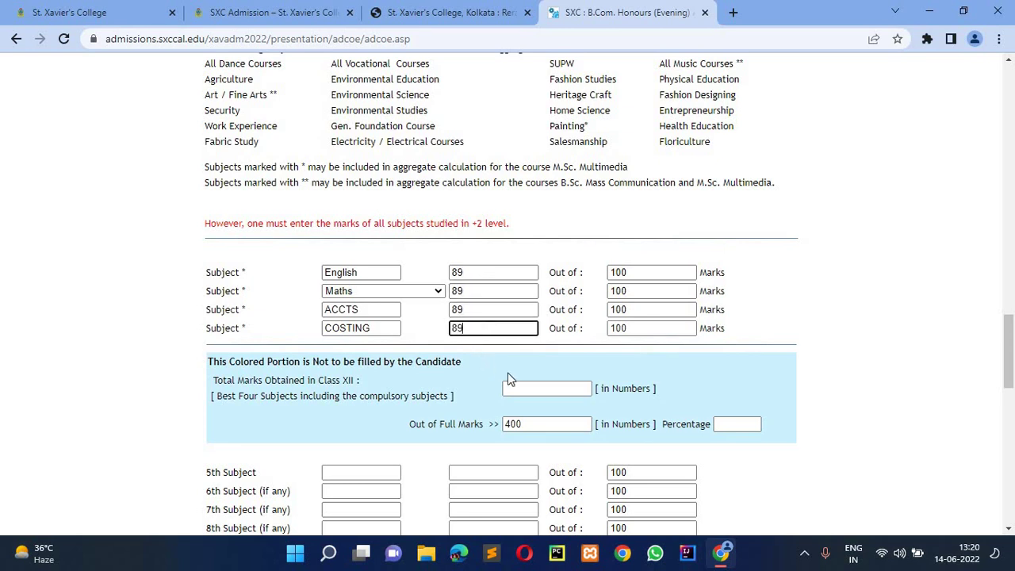
click(531, 388)
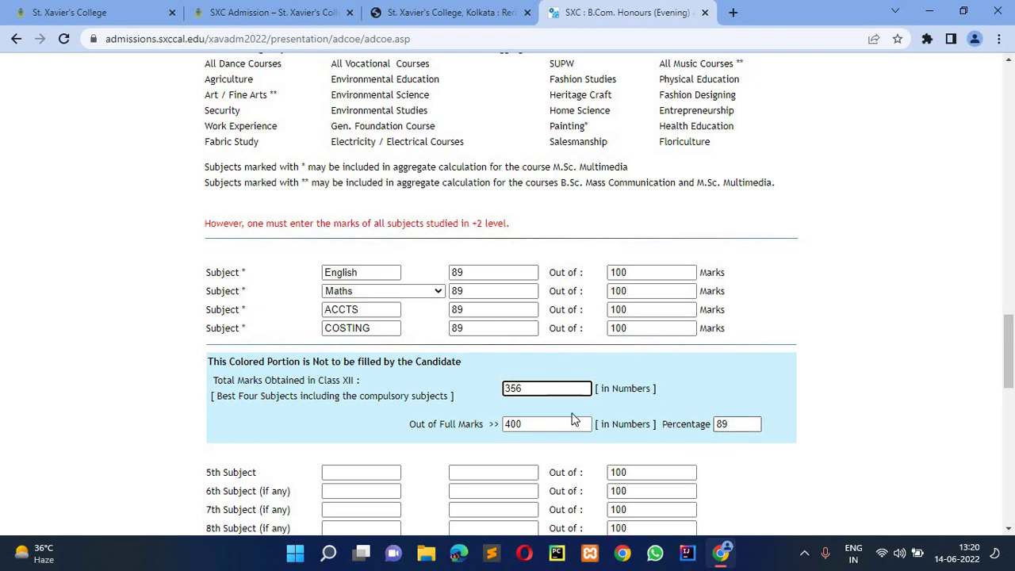
scroll(575, 419, down, 2)
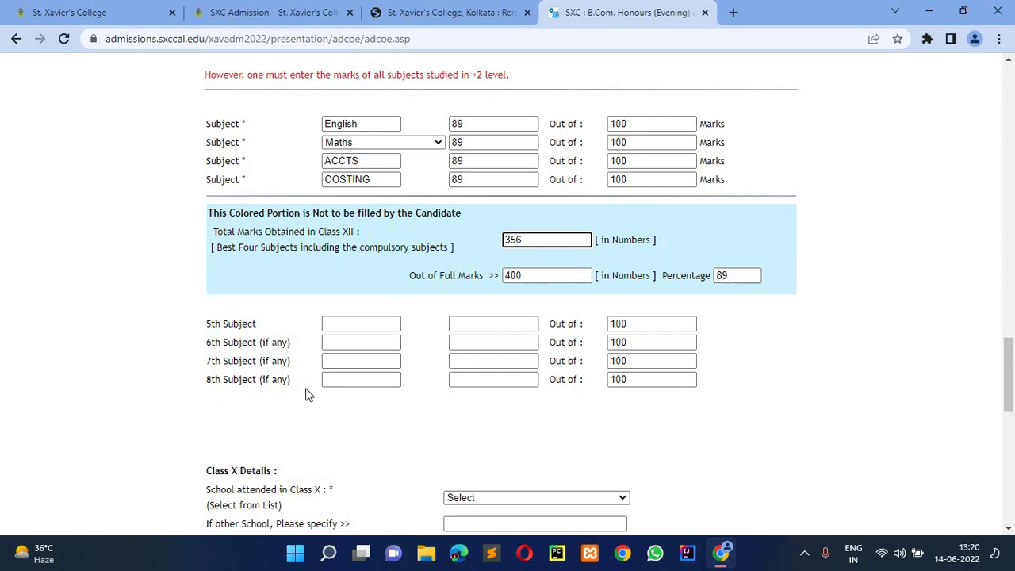
- Pick St. Xavier's Collegiate School, Kolkata as the Class X school with English medium
scroll(252, 366, down, 2)
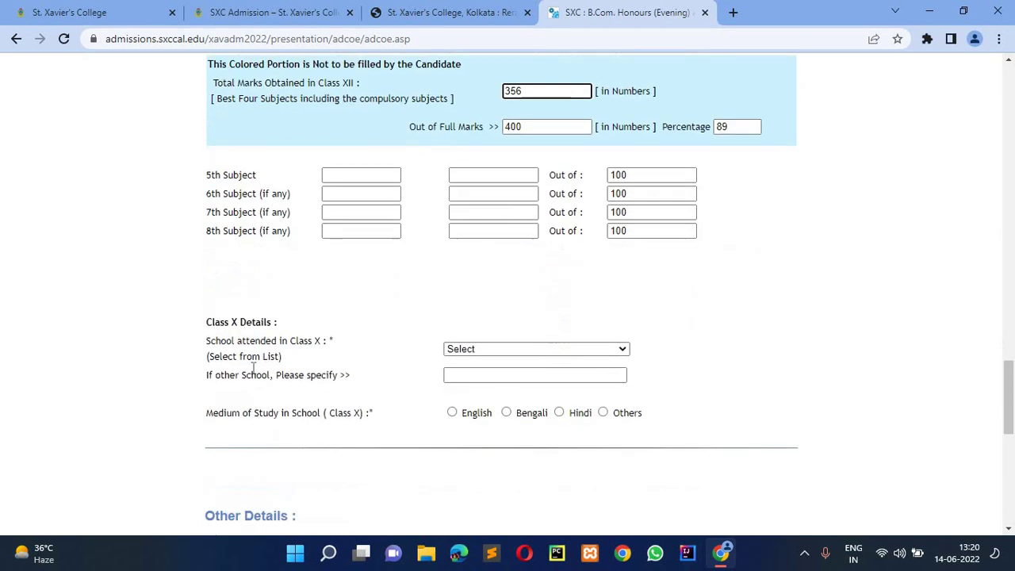
click(491, 353)
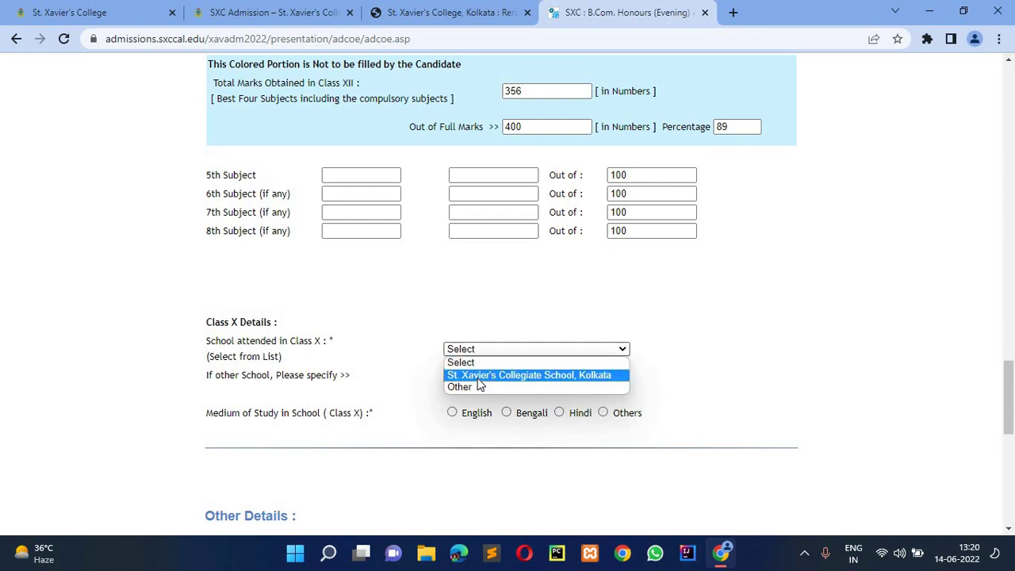
click(473, 387)
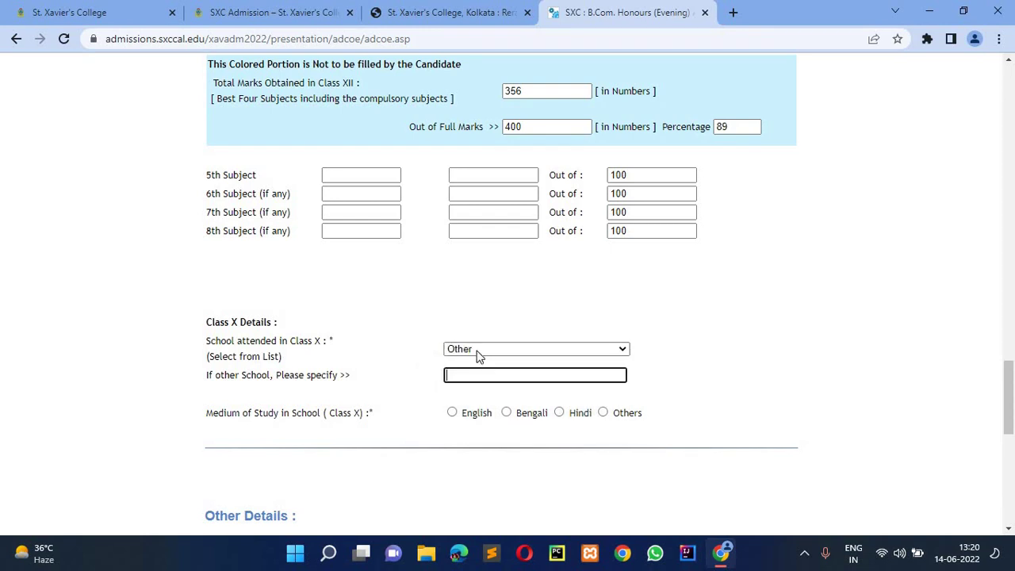
click(478, 354)
click(475, 375)
scroll(372, 266, down, 2)
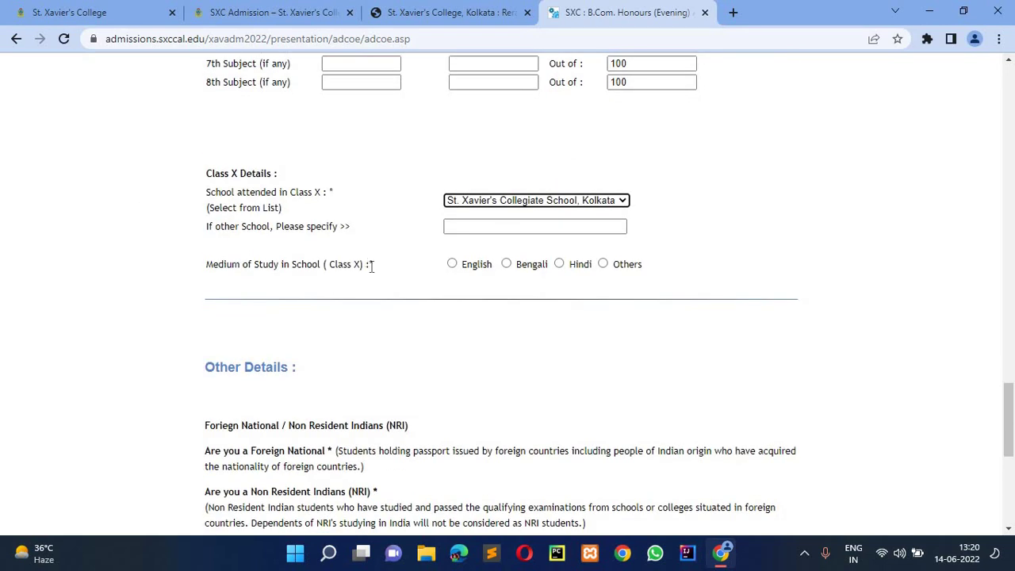
click(453, 264)
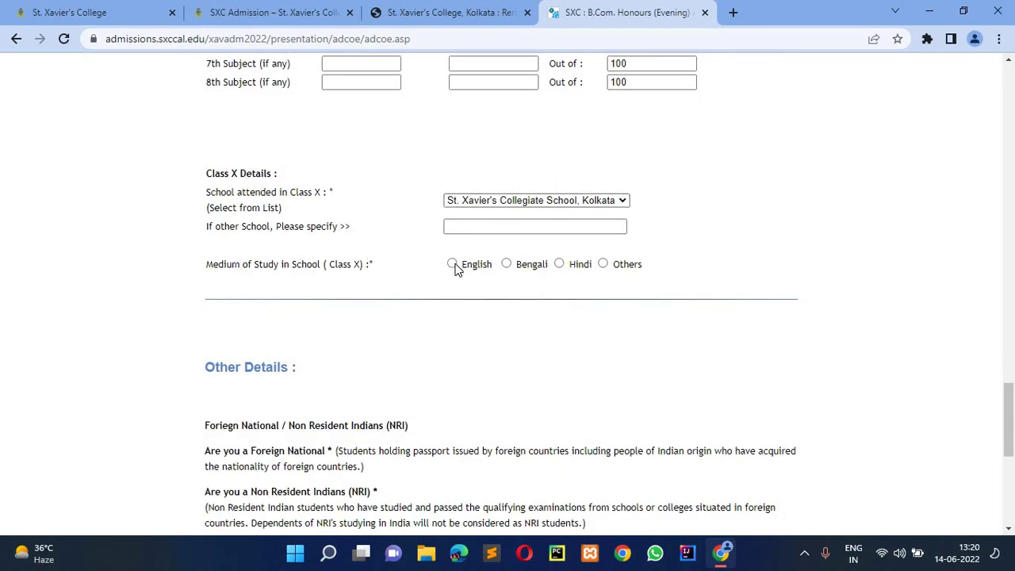
scroll(451, 267, down, 4)
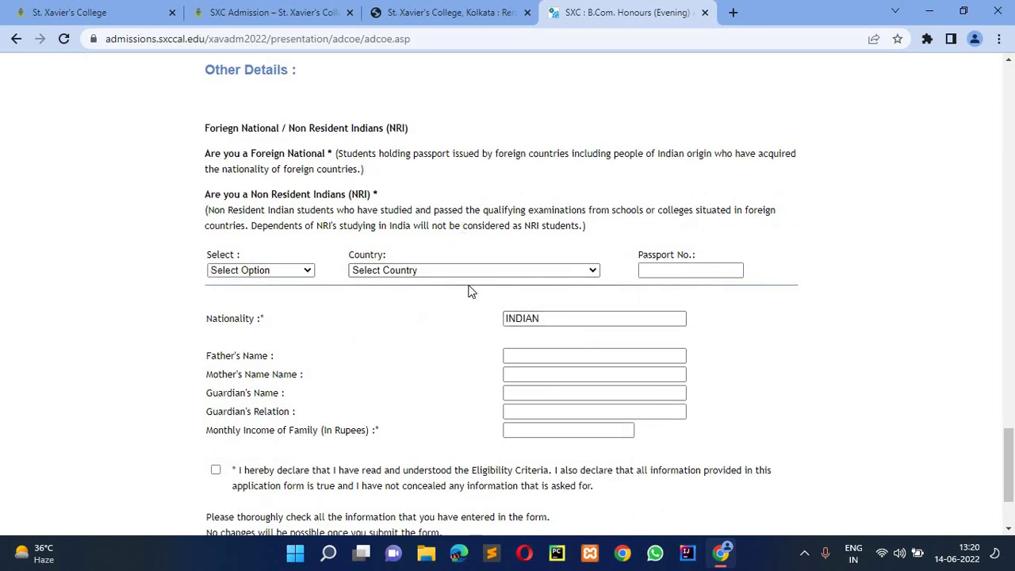
- Confirm INDIAN nationality and enter the father's, mother's and guardian's names
scroll(468, 292, down, 1)
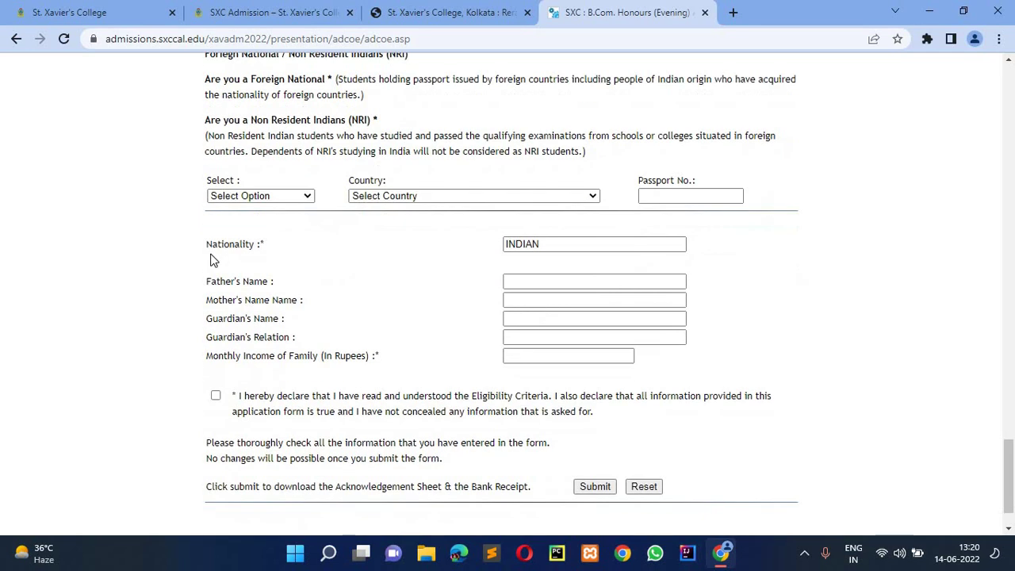
click(548, 250)
key(ctrl+a)
click(541, 283)
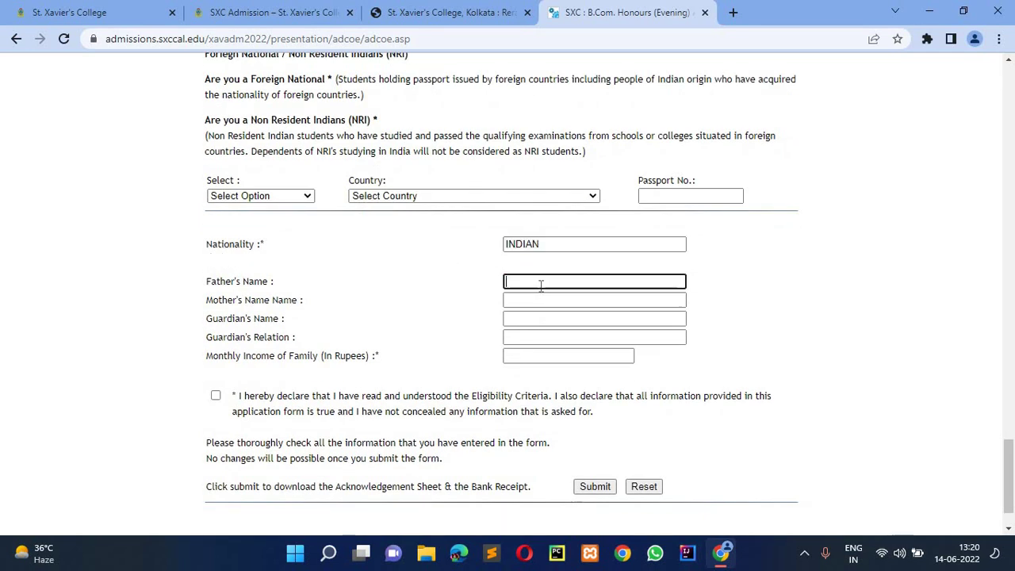
text(HFHFHG)
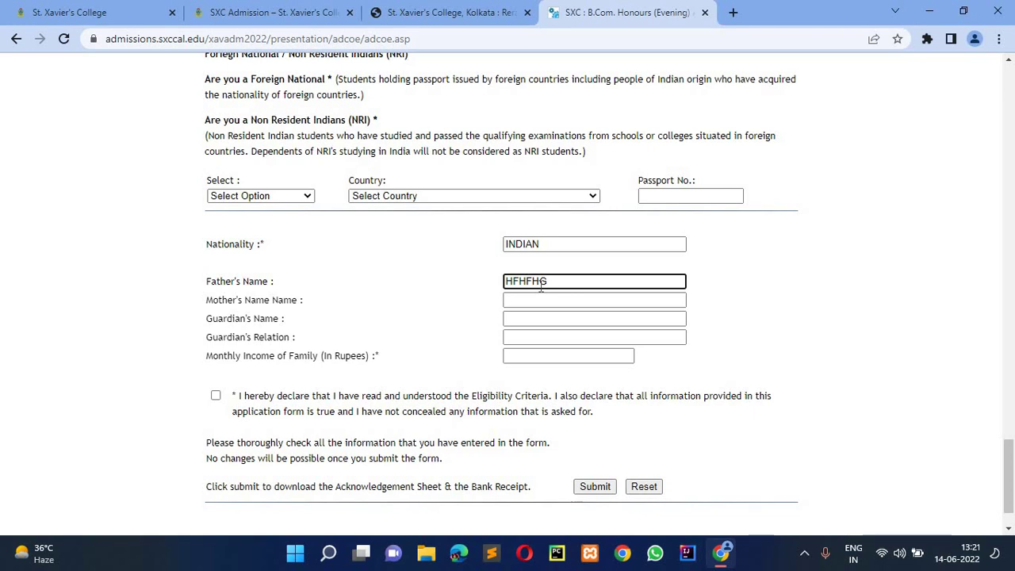
key(Tab)
text(NGGJ)
key(Tab)
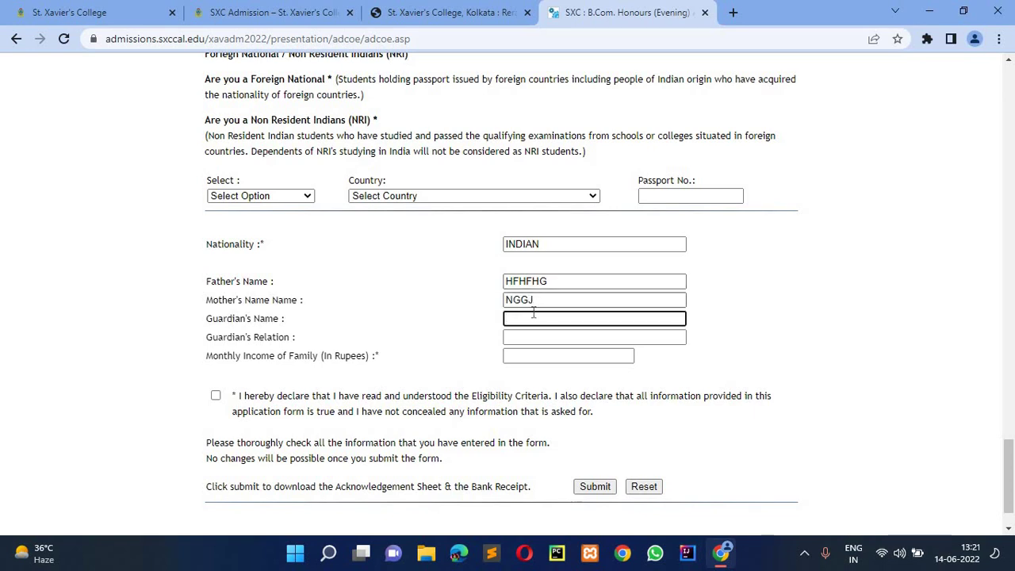
text(GFHJJGJGJ)
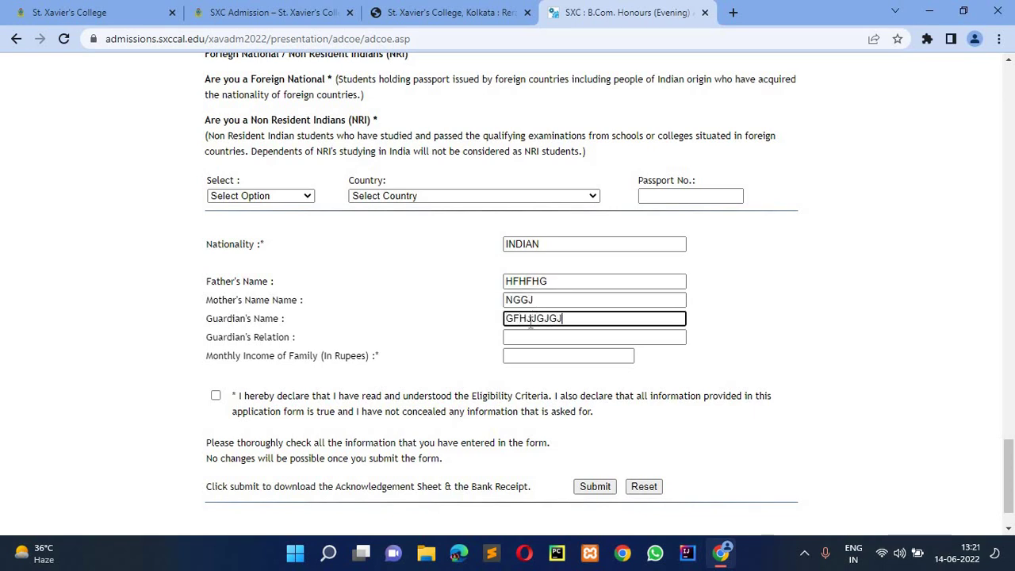
- Fill the guardian's relation and monthly income 20000, accept the declaration and submit
click(529, 336)
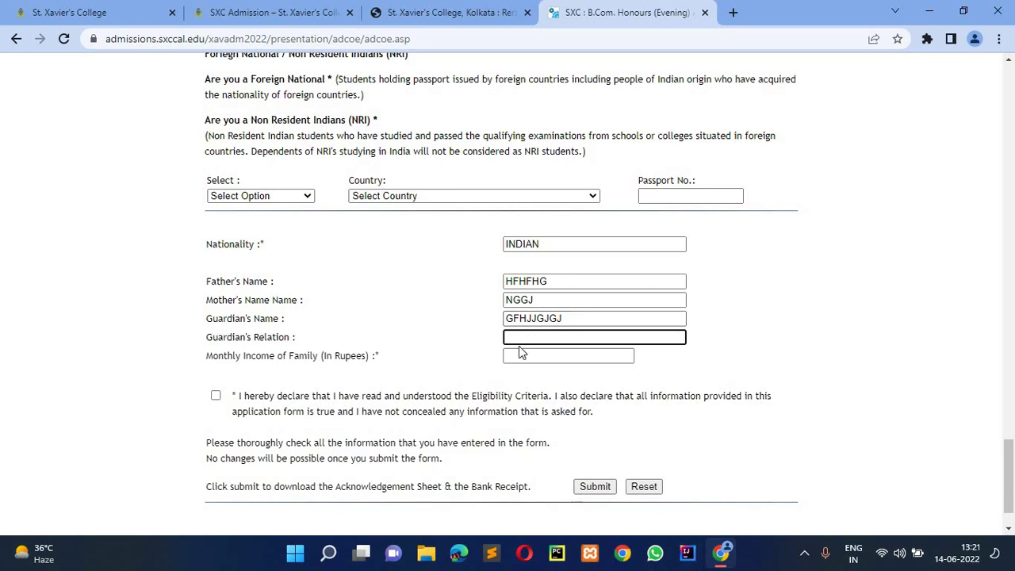
text(DGDGD)
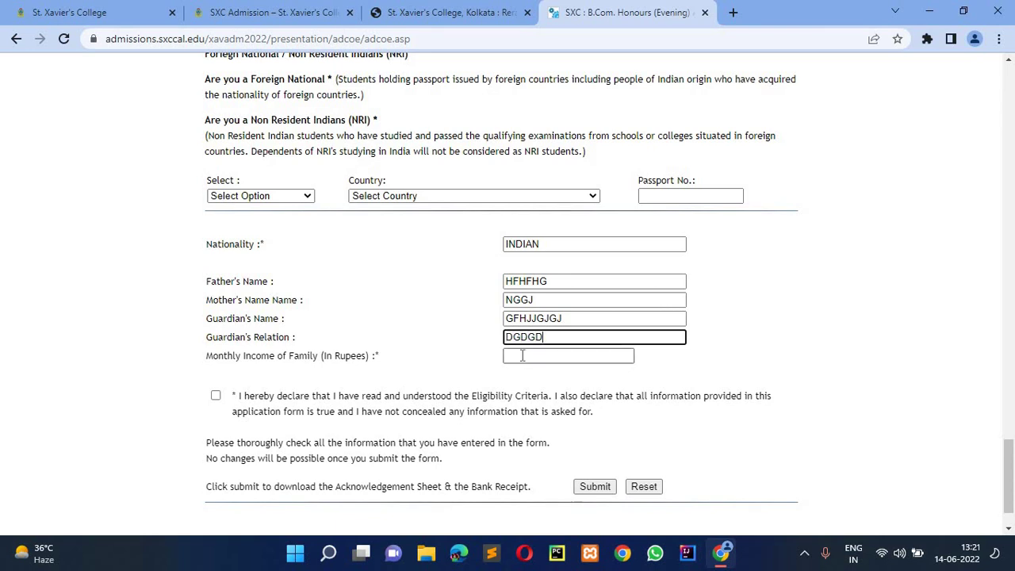
click(523, 355)
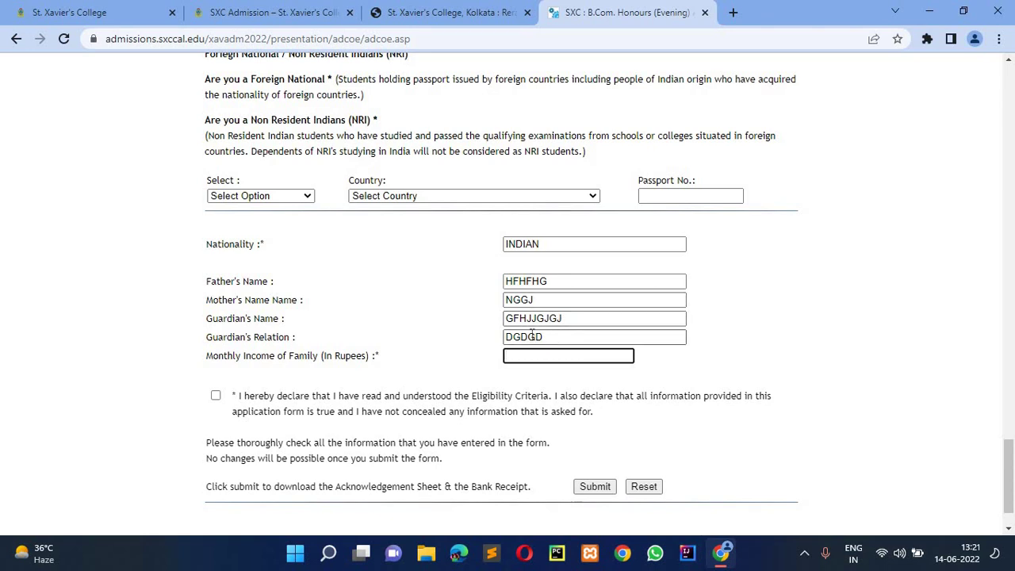
key(shift+Tab)
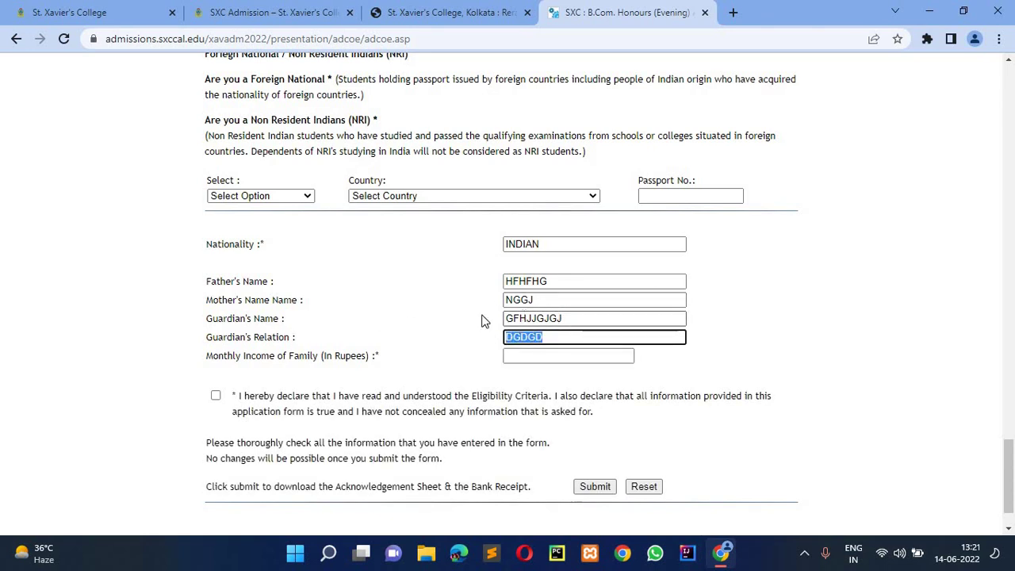
key(shift+Tab)
key(Tab)
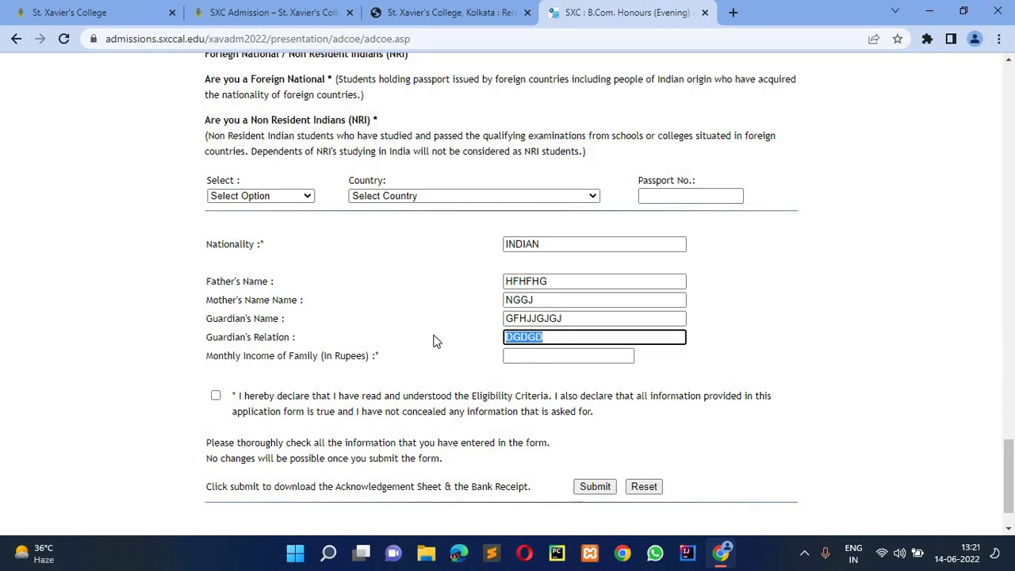
drag(319, 337, 447, 367)
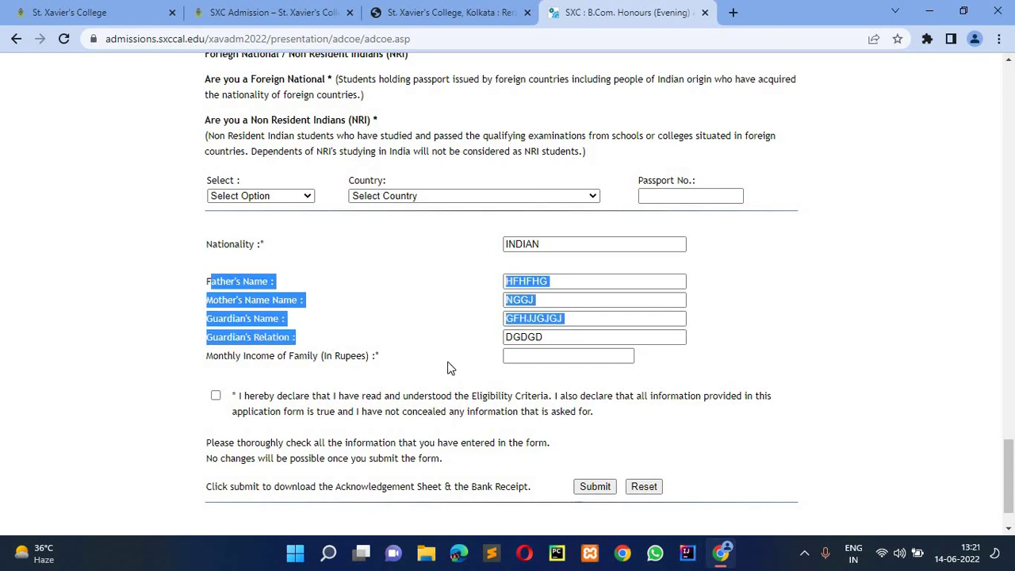
click(544, 337)
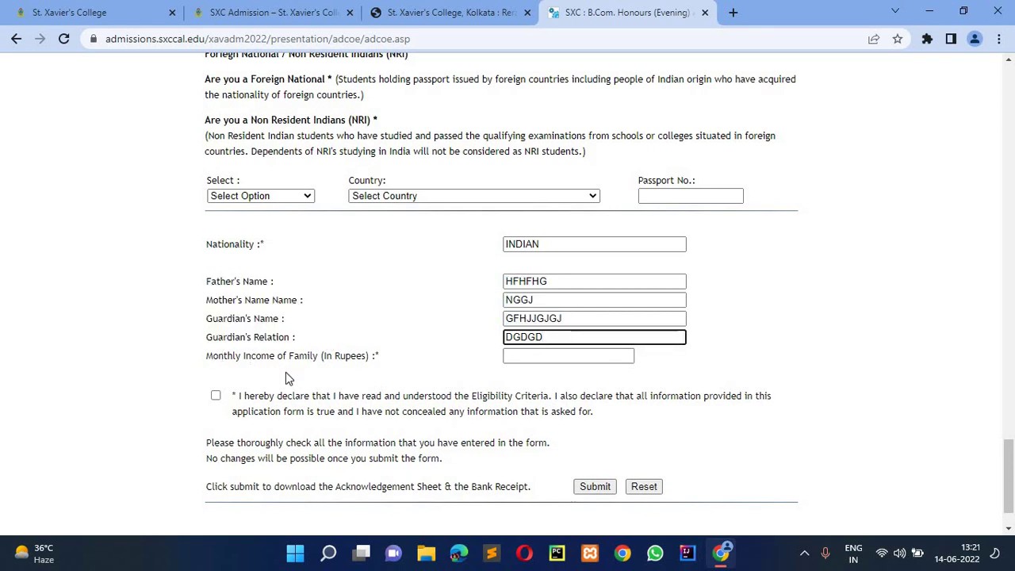
drag(379, 356, 449, 358)
click(534, 357)
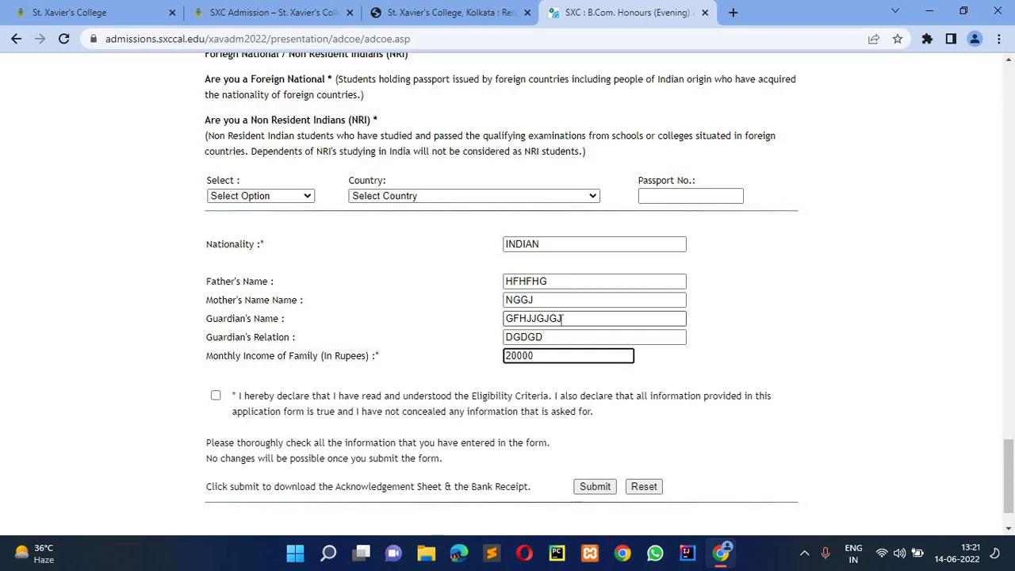
drag(564, 318, 489, 324)
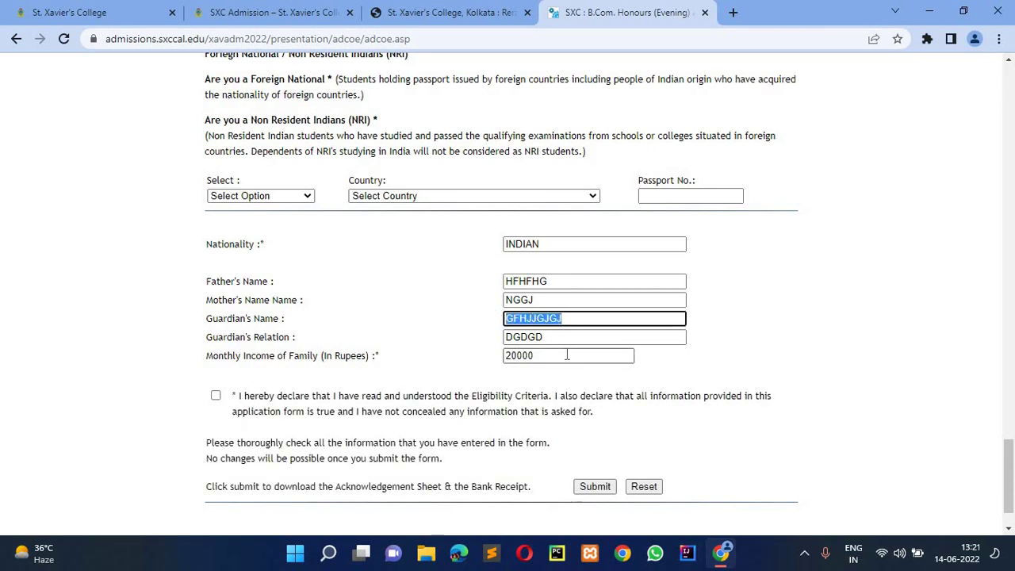
drag(544, 337, 481, 340)
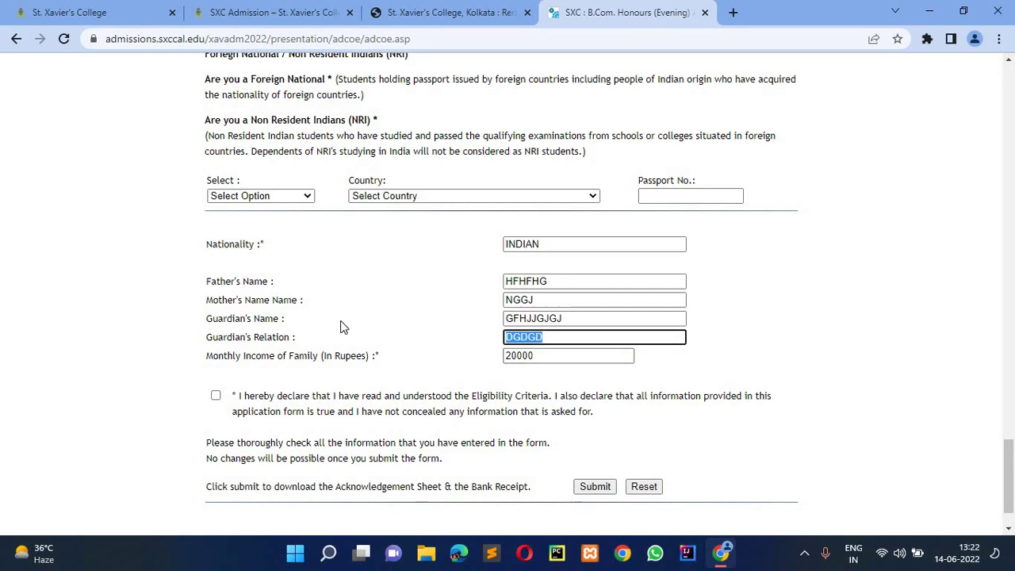
scroll(236, 337, down, 1)
click(215, 338)
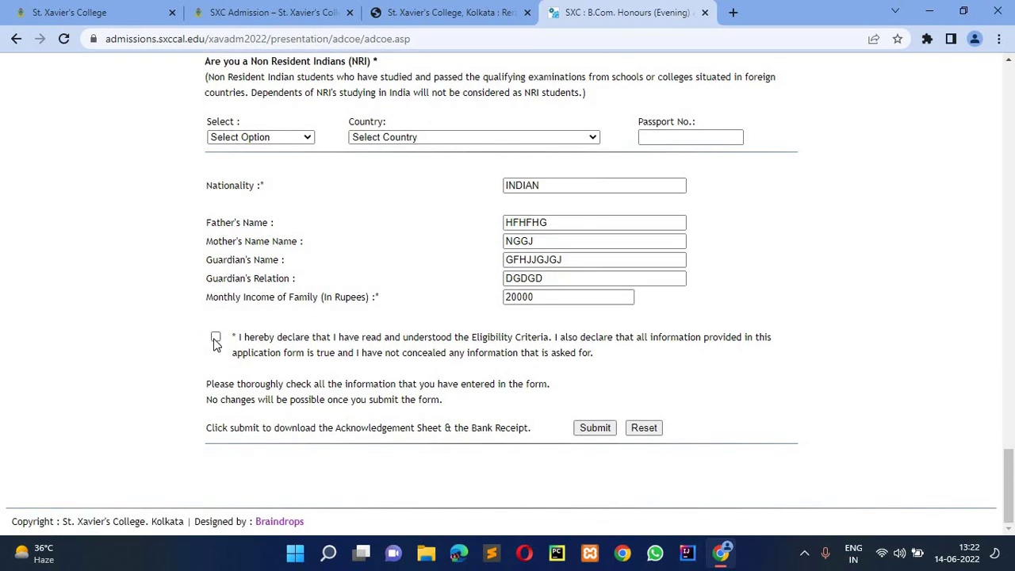
click(594, 428)
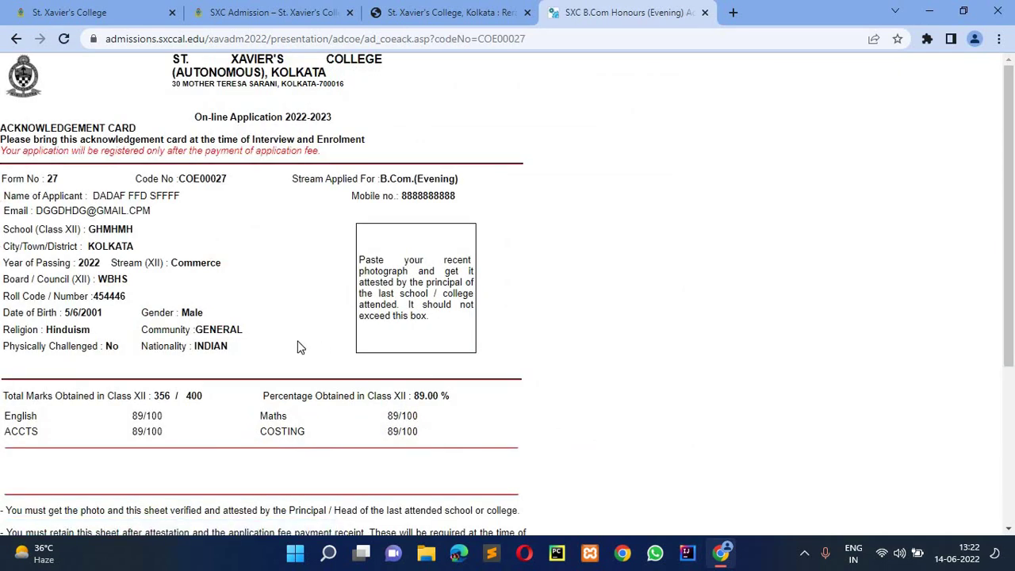
- Cancel printing the acknowledgement card and proceed with online payment
scroll(299, 346, down, 3)
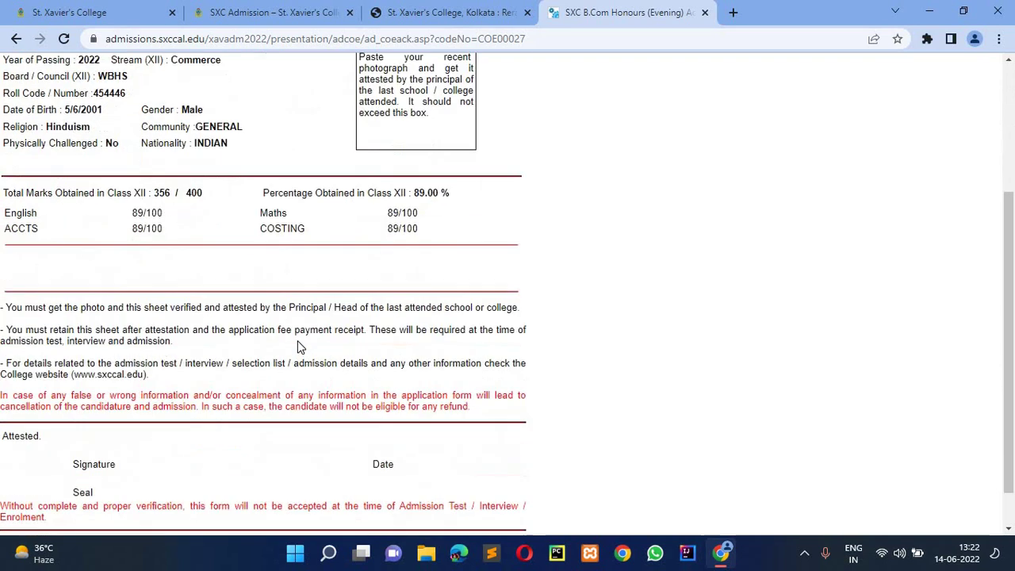
scroll(300, 347, up, 3)
scroll(300, 346, down, 3)
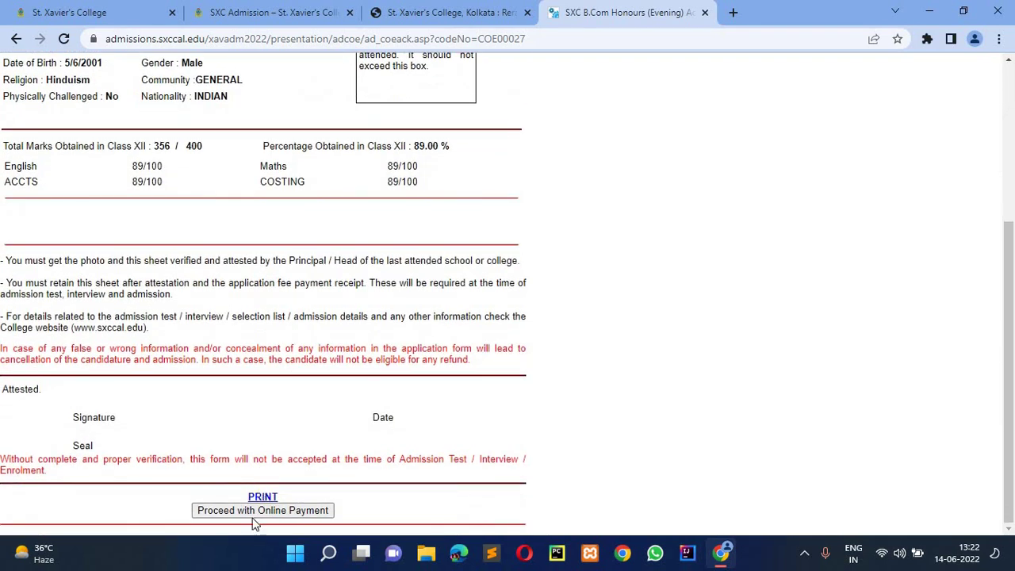
click(262, 496)
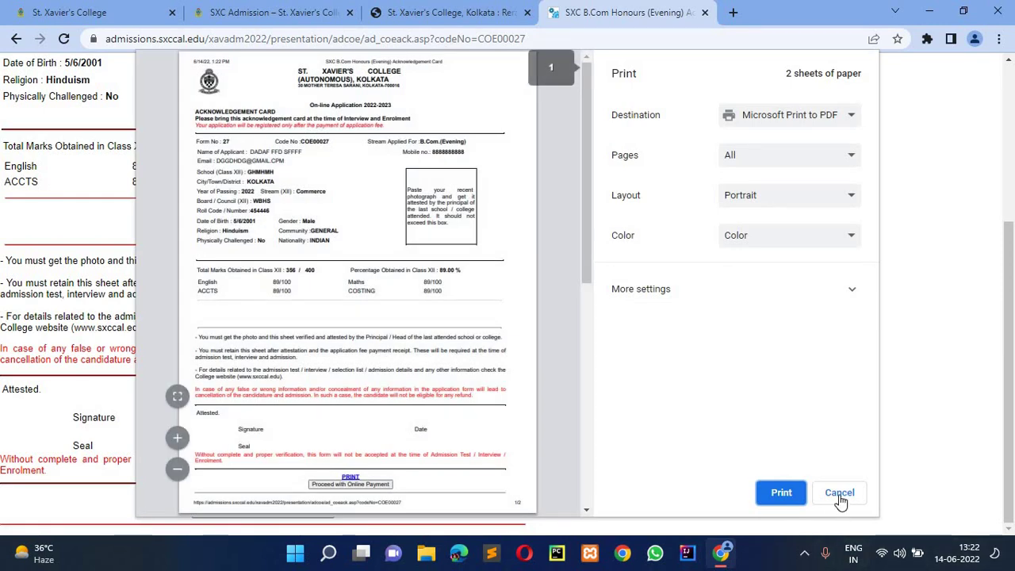
click(839, 492)
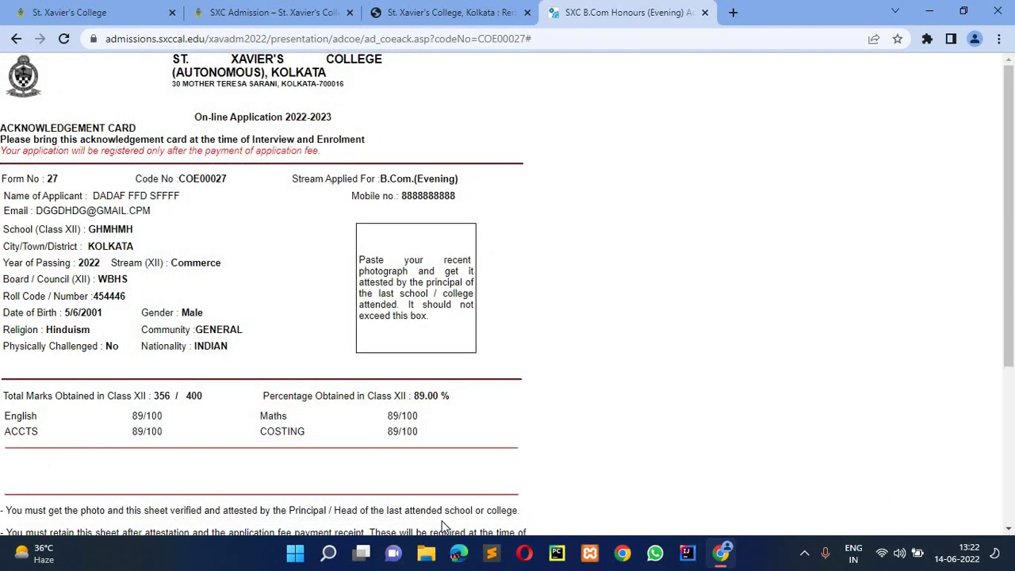
scroll(262, 476, down, 3)
click(244, 514)
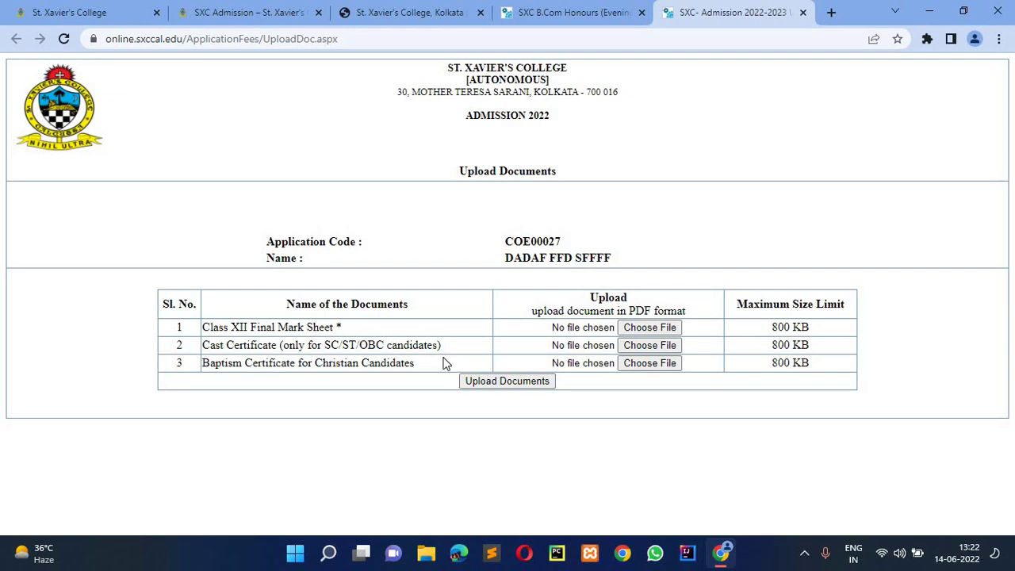
- Upload a PDF as the Class XII Final Mark Sheet
click(487, 381)
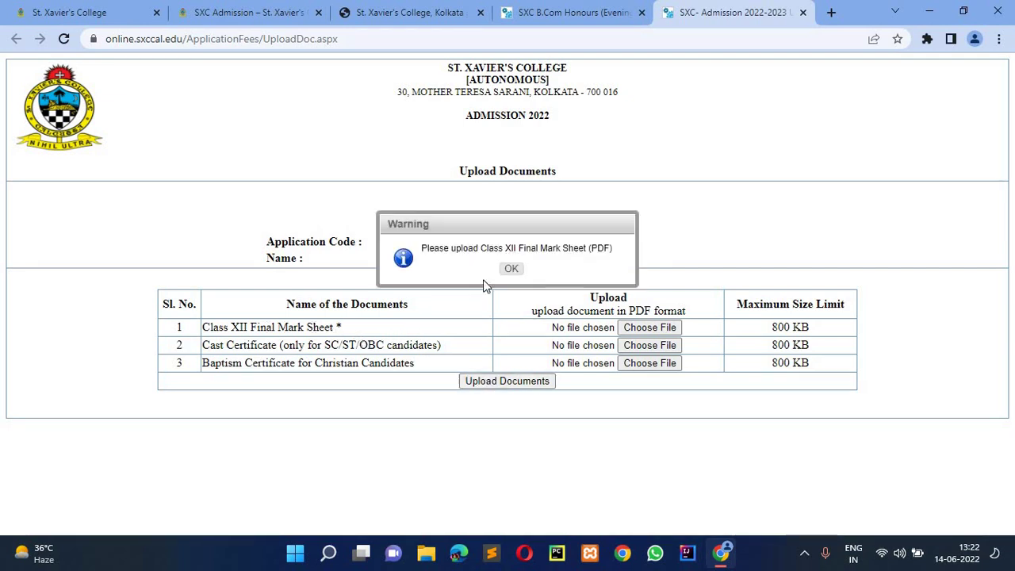
key(Return)
click(644, 331)
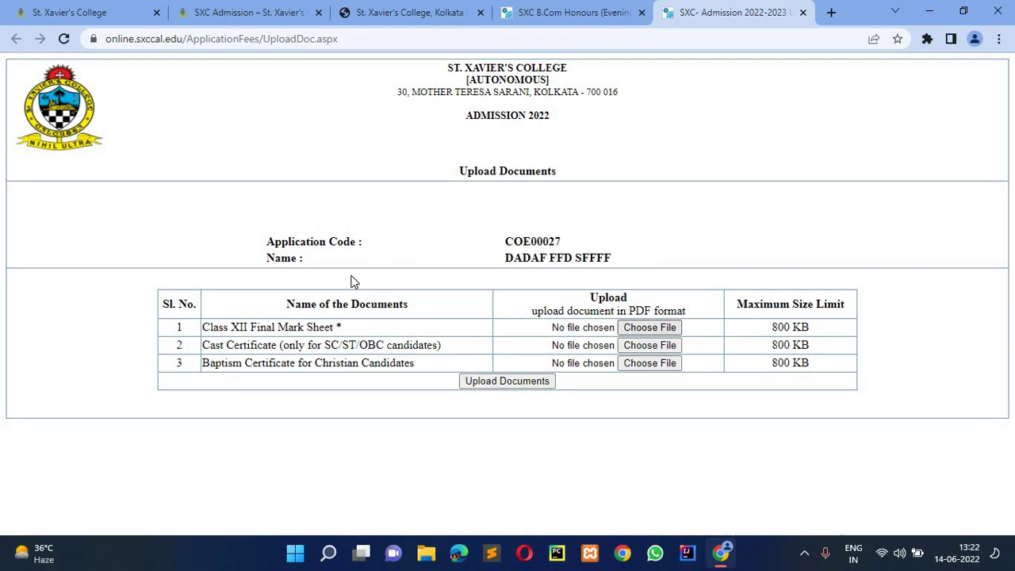
click(284, 194)
click(381, 332)
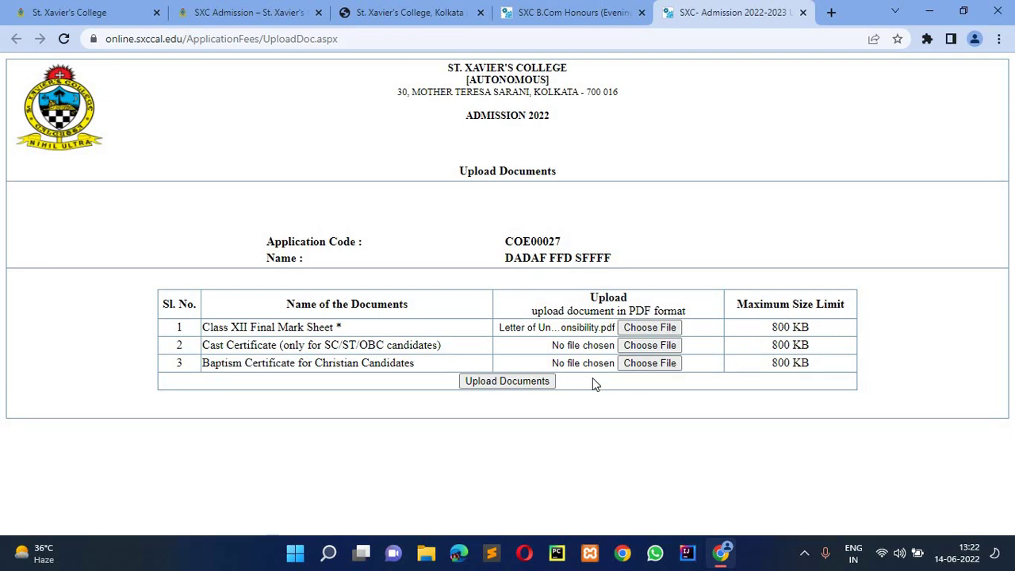
click(517, 382)
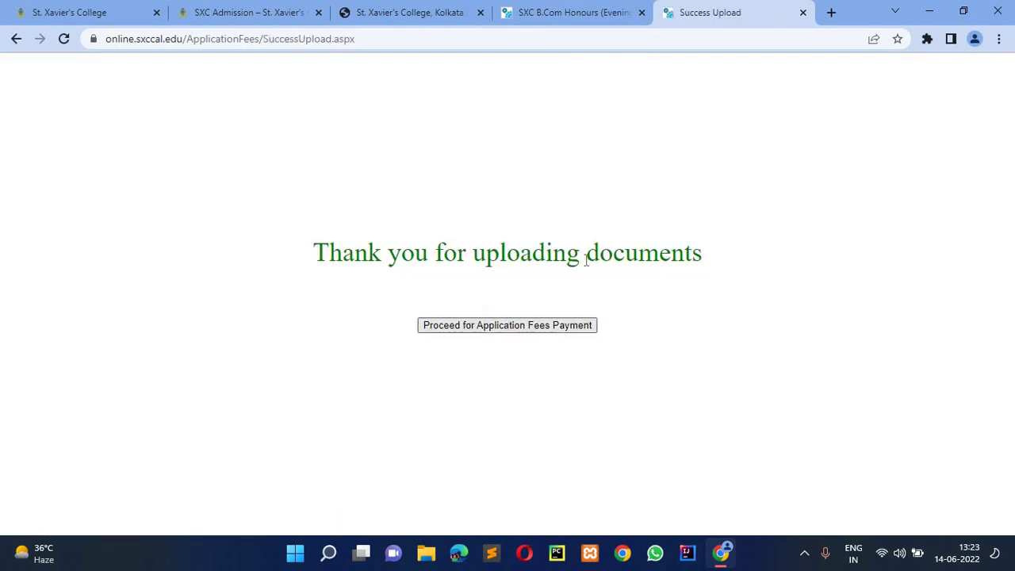
- Pay the ₹500.00 application fee through the Billdesk Payment Gateway
click(450, 330)
click(572, 411)
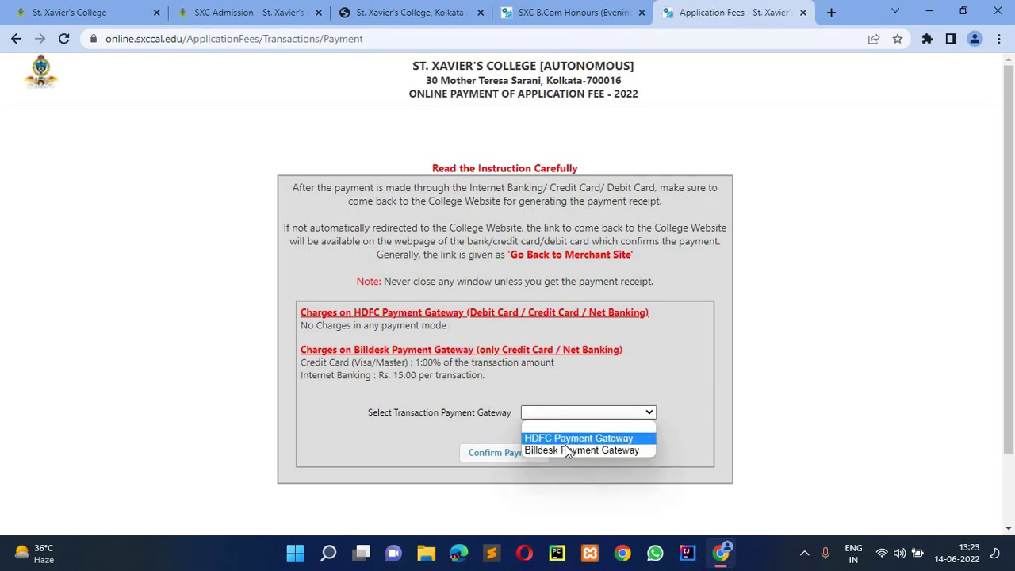
click(528, 449)
click(528, 454)
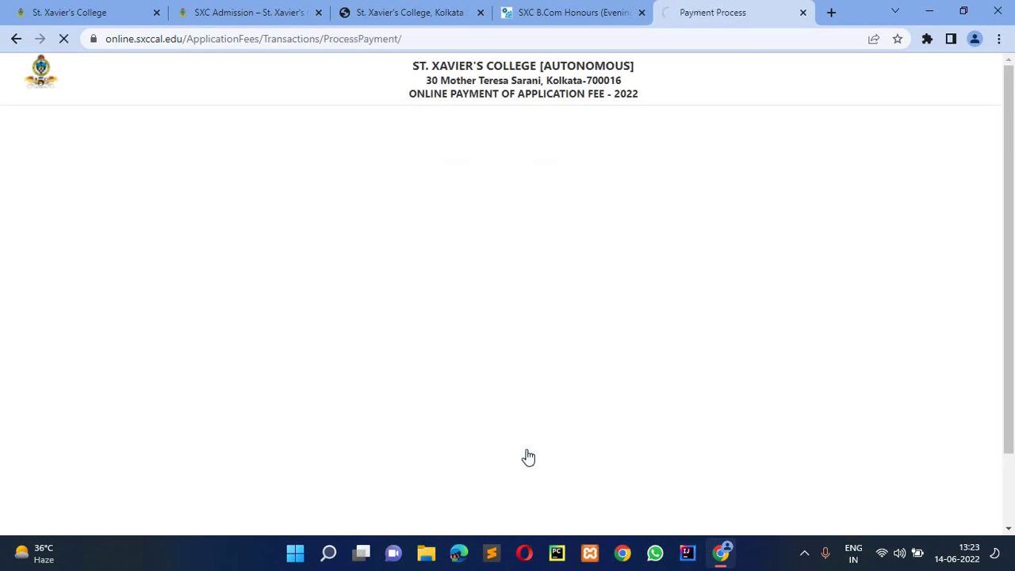
scroll(350, 329, down, 1)
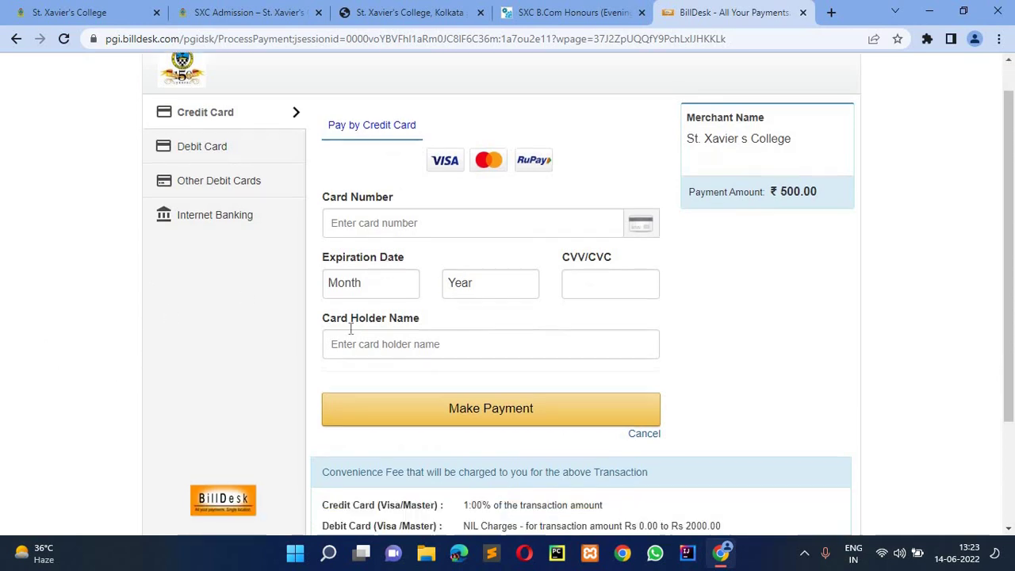
scroll(351, 329, down, 3)
scroll(420, 341, up, 4)
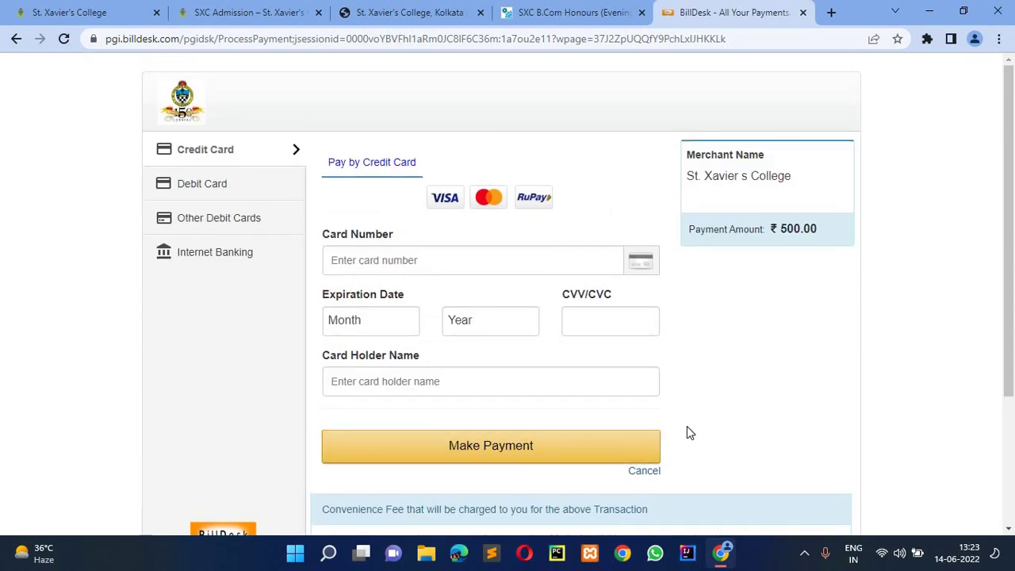